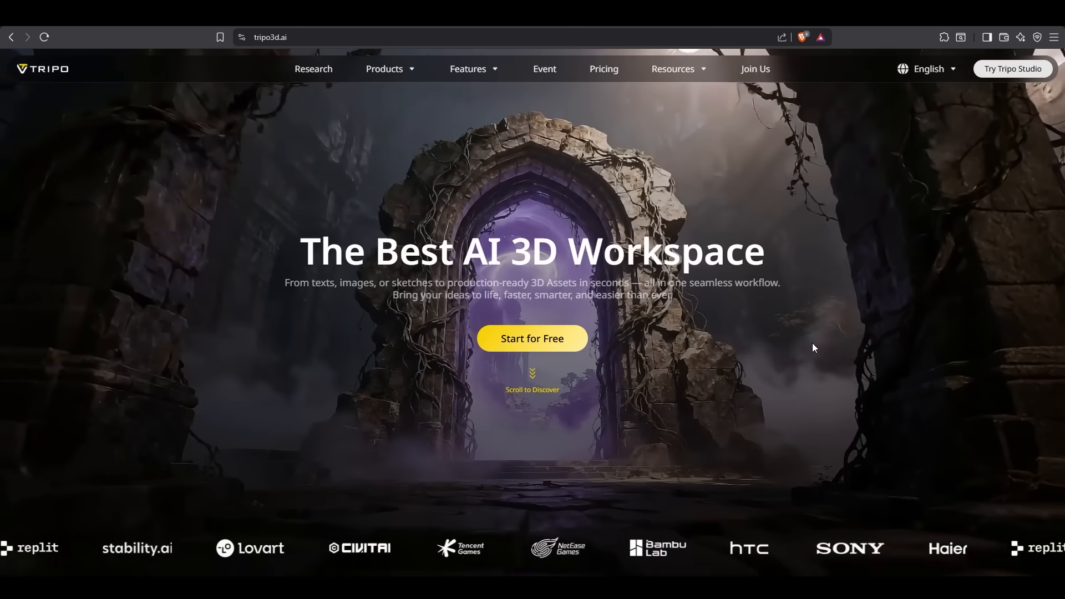
# Open Tripo Studio from the Tripo landing page.
pyautogui.scroll(-1, 377, 368)
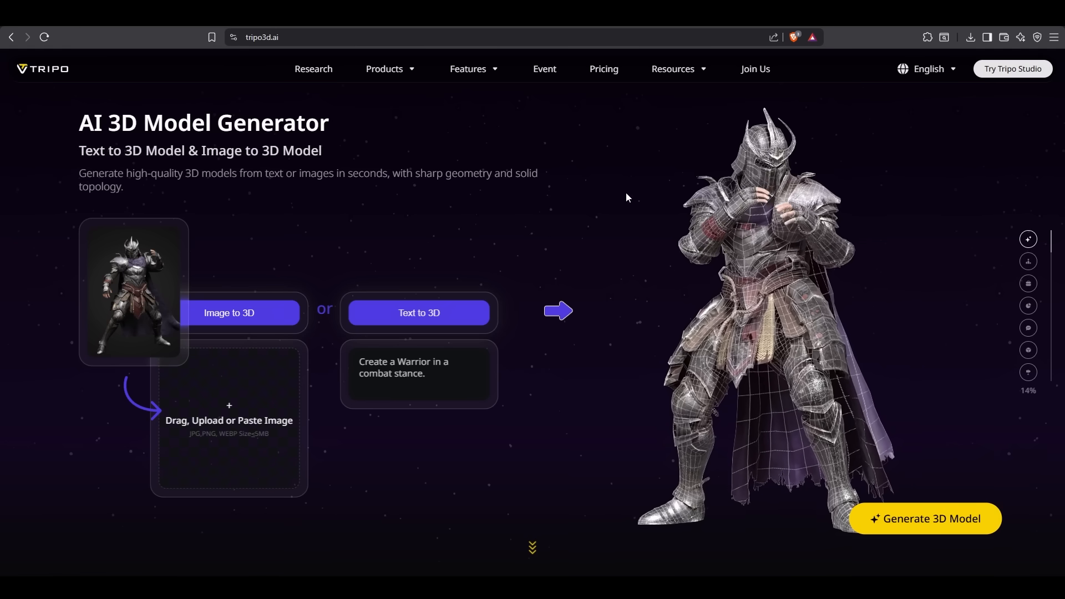
pyautogui.click(1015, 71)
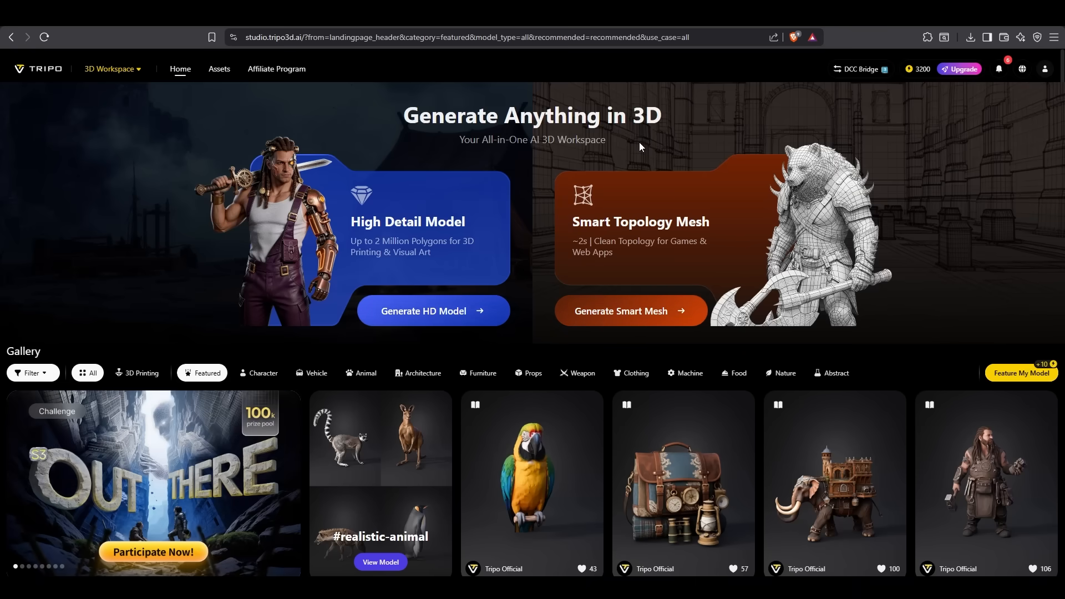
# Browse the featured model gallery and open the brown dragon with red-brown wings.
pyautogui.scroll(-2, 455, 226)
pyautogui.scroll(-1, 488, 189)
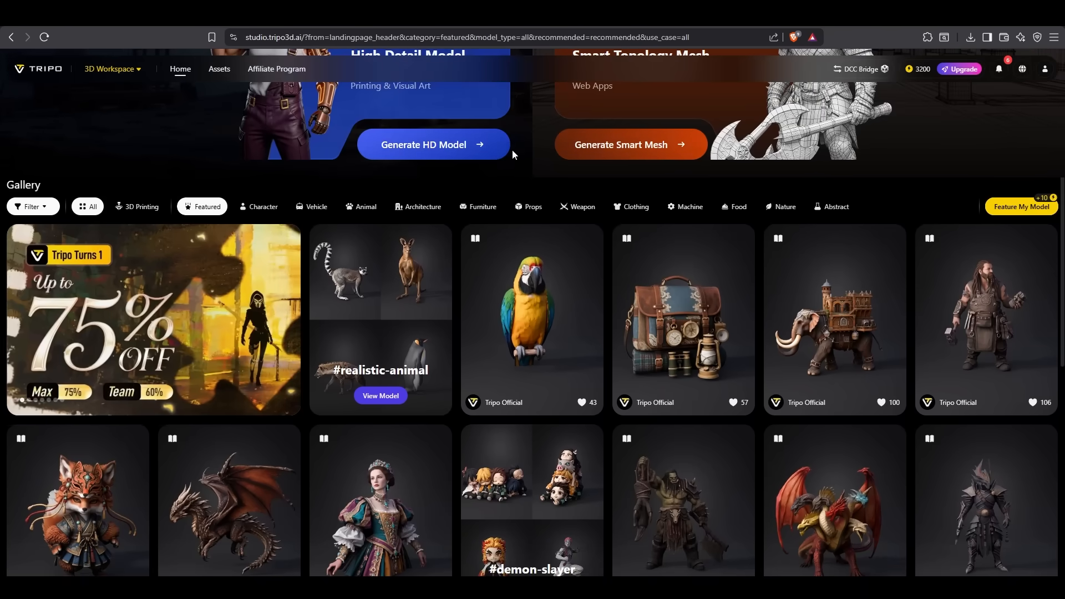
pyautogui.scroll(-1, 519, 133)
pyautogui.scroll(-1, 524, 120)
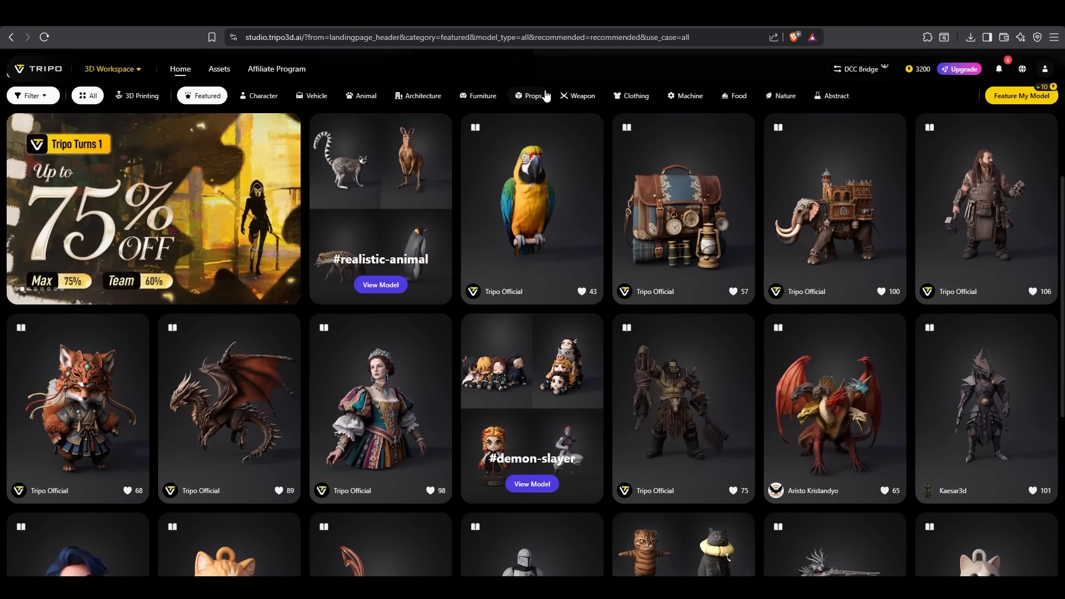
pyautogui.scroll(-1, 582, 89)
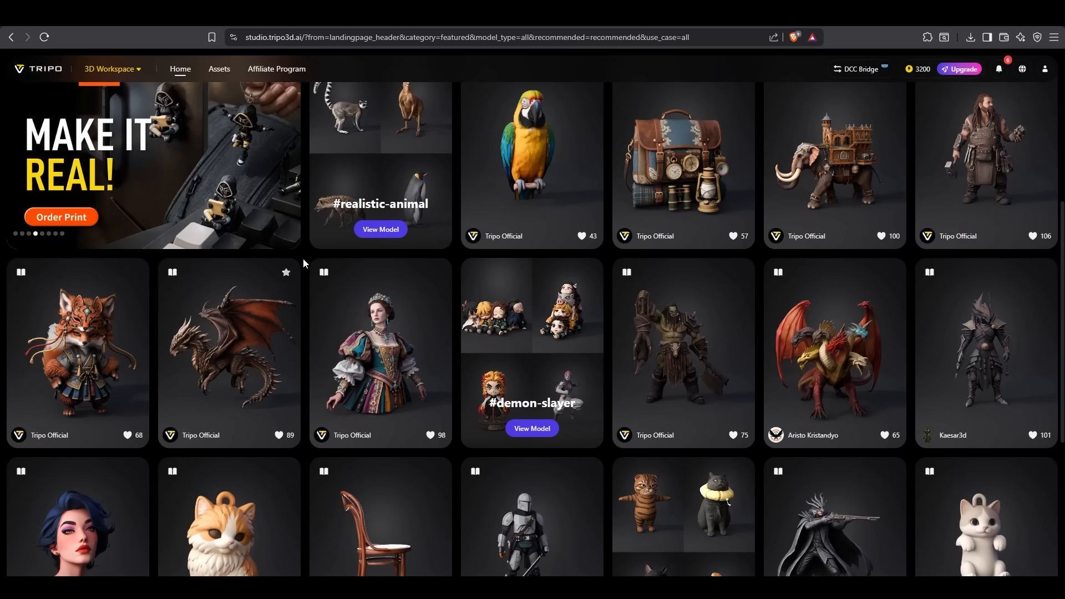
pyautogui.click(288, 288)
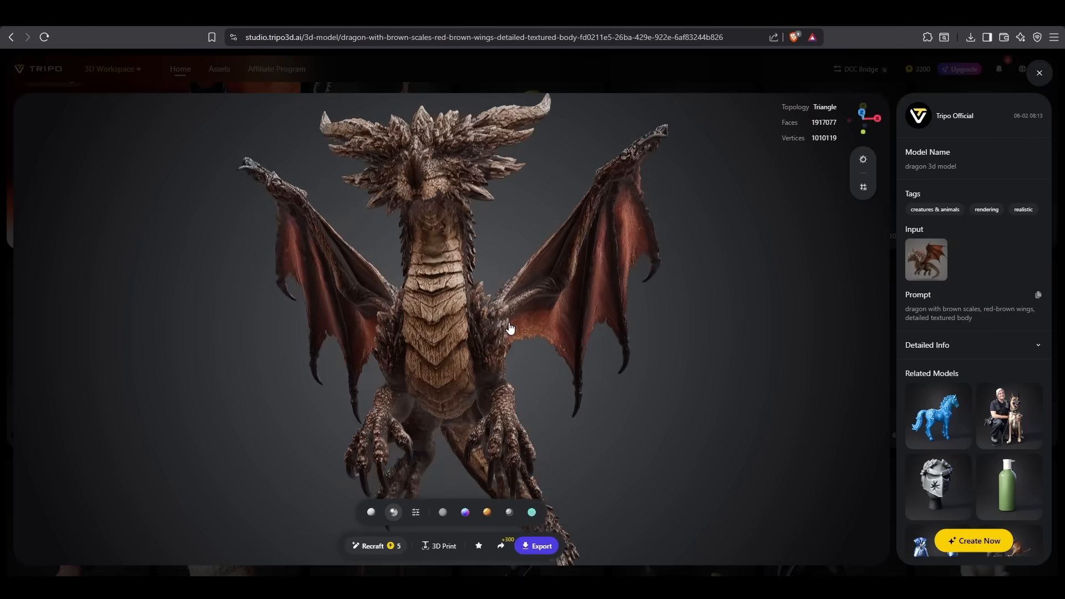
# Preview the dragon in the normal, cartoon, hatched-sketch and hologram render styles, and look through its details and related models.
pyautogui.click(465, 511)
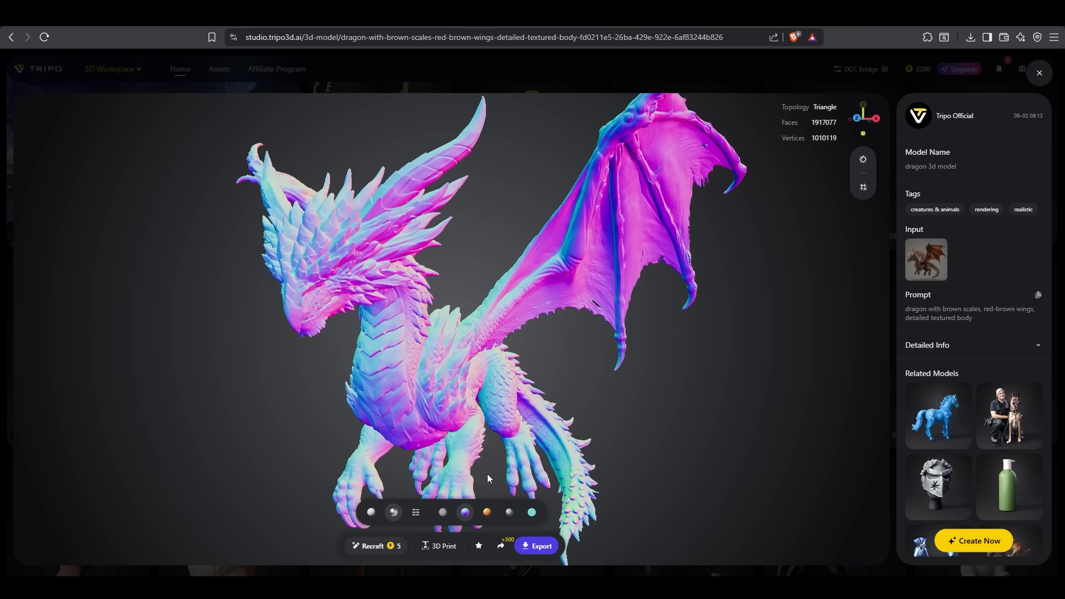
pyautogui.click(487, 511)
pyautogui.moveTo(480, 452); pyautogui.dragTo(531, 452)
pyautogui.click(509, 511)
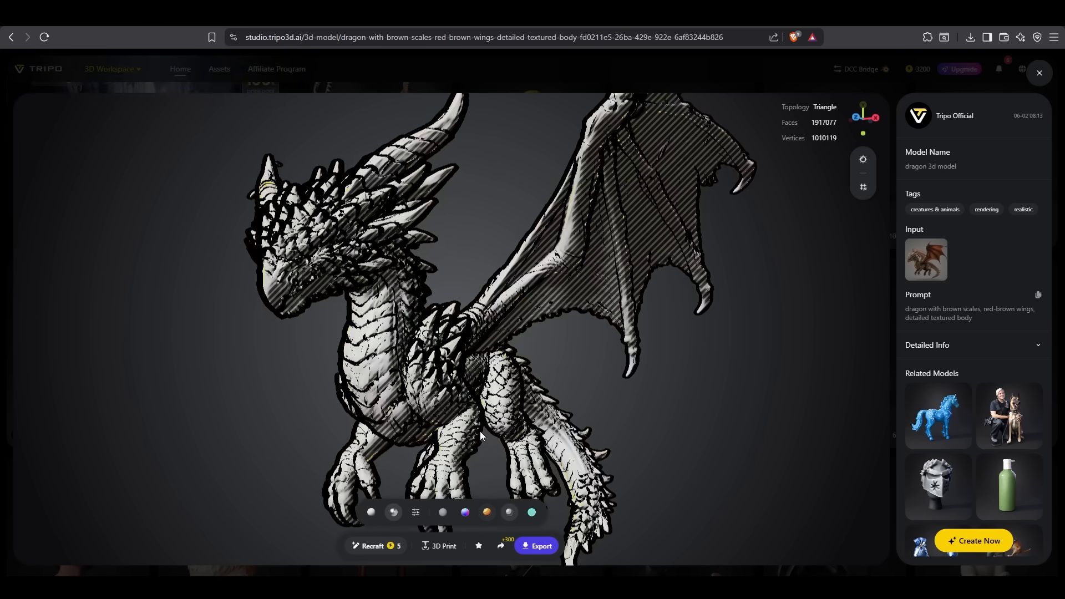
pyautogui.moveTo(480, 430); pyautogui.dragTo(542, 431)
pyautogui.scroll(-5, 543, 430)
pyautogui.click(531, 512)
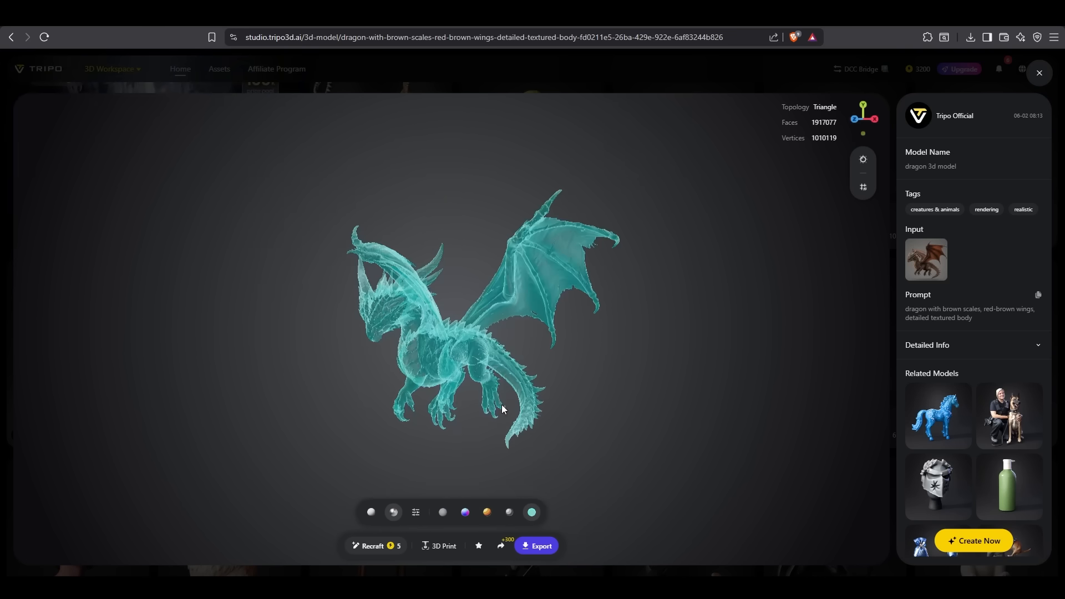
pyautogui.moveTo(502, 405); pyautogui.dragTo(487, 443)
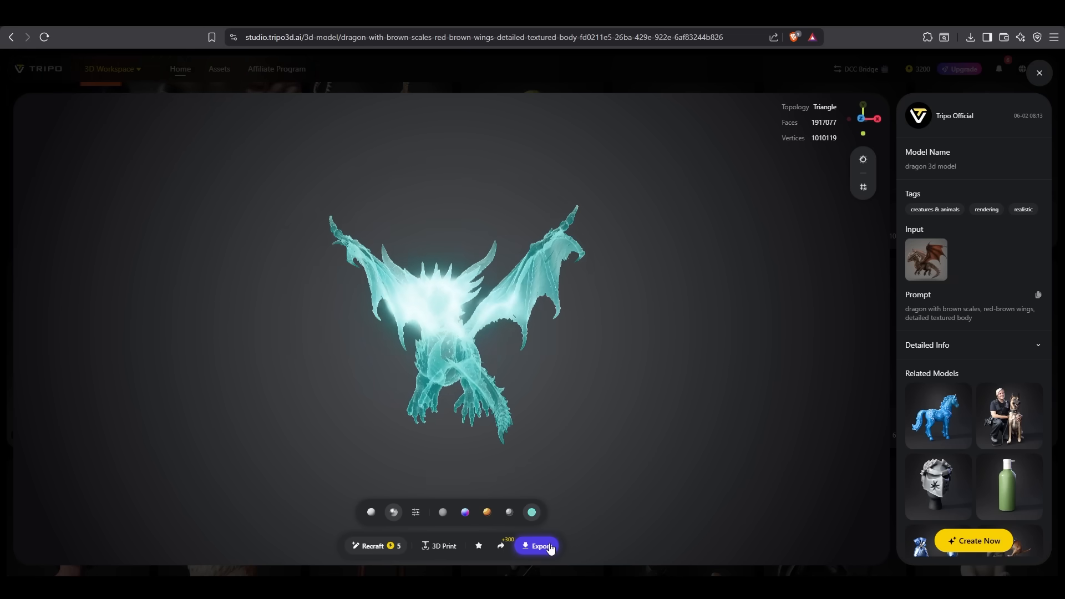
pyautogui.click(441, 549)
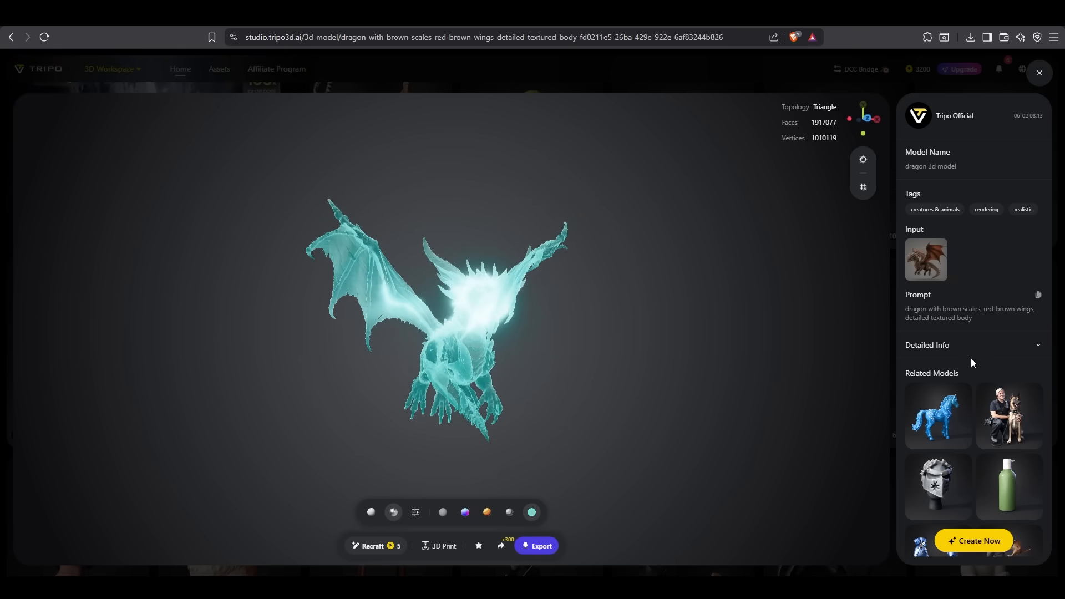
pyautogui.scroll(-1, 974, 365)
pyautogui.scroll(-2, 974, 364)
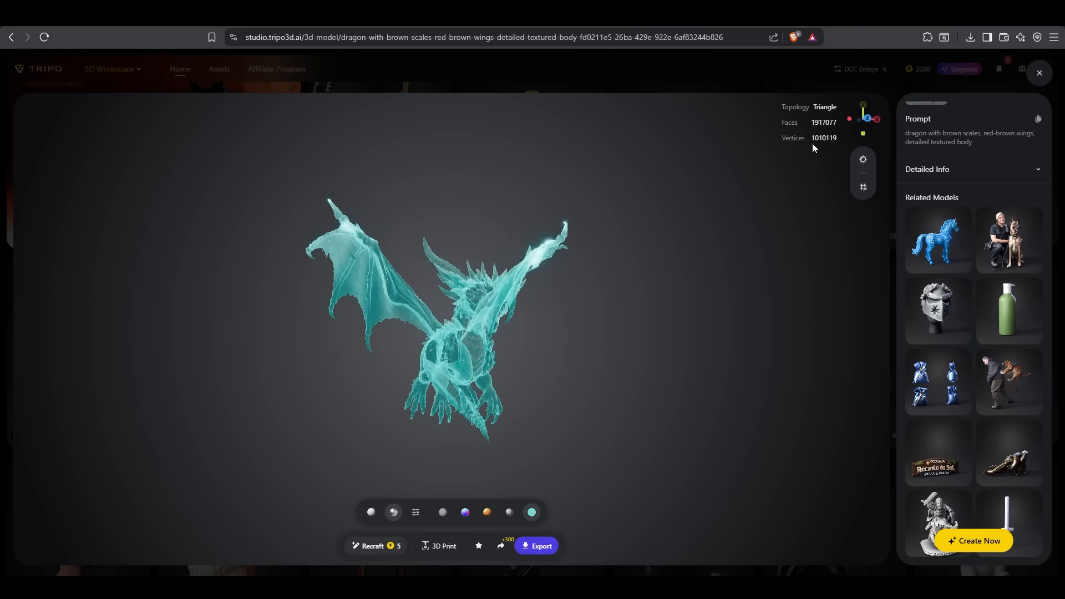
# Close the dragon preview and open the HD model generation workspace.
pyautogui.click(1039, 73)
pyautogui.click(448, 315)
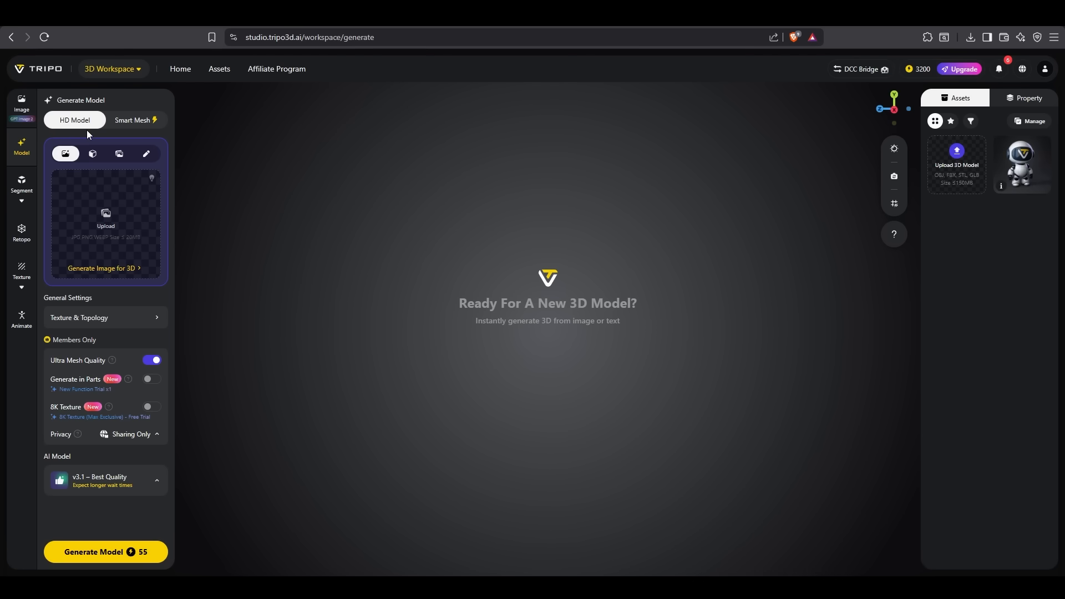
# Review the HD model's texture and topology settings, mesh quality, parts, 8K texture, privacy and AI model options.
pyautogui.moveTo(69, 128)
pyautogui.click(98, 322)
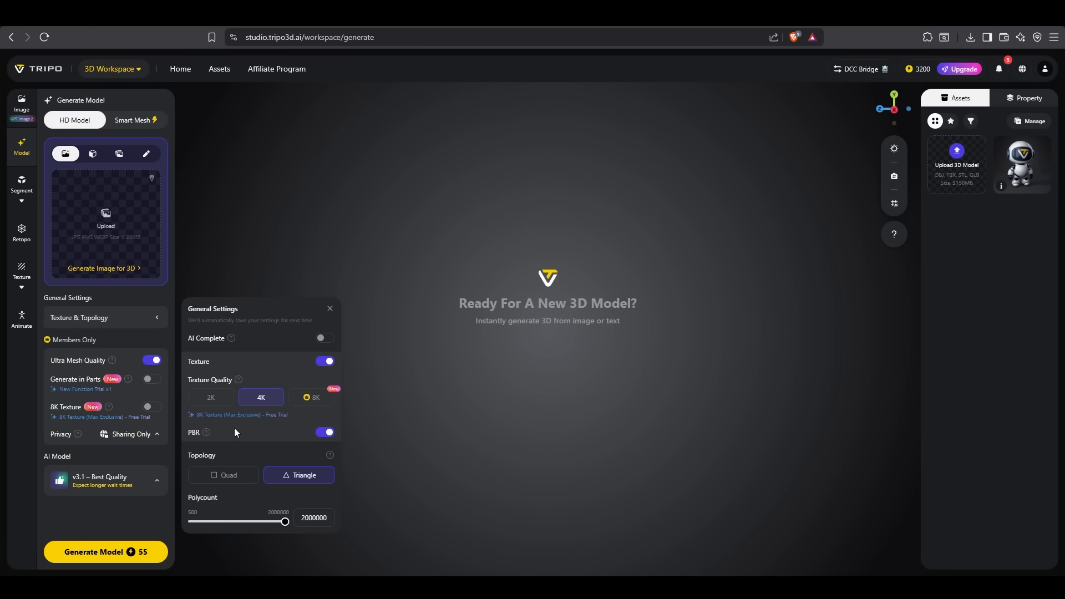
pyautogui.moveTo(207, 436)
pyautogui.moveTo(112, 366)
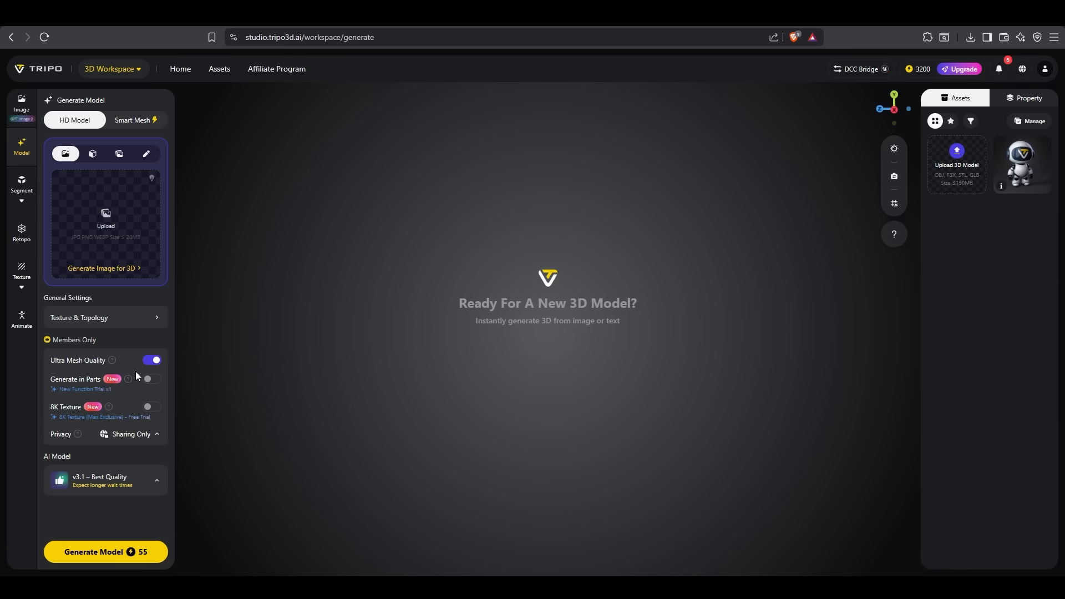
pyautogui.moveTo(132, 387)
pyautogui.moveTo(110, 410)
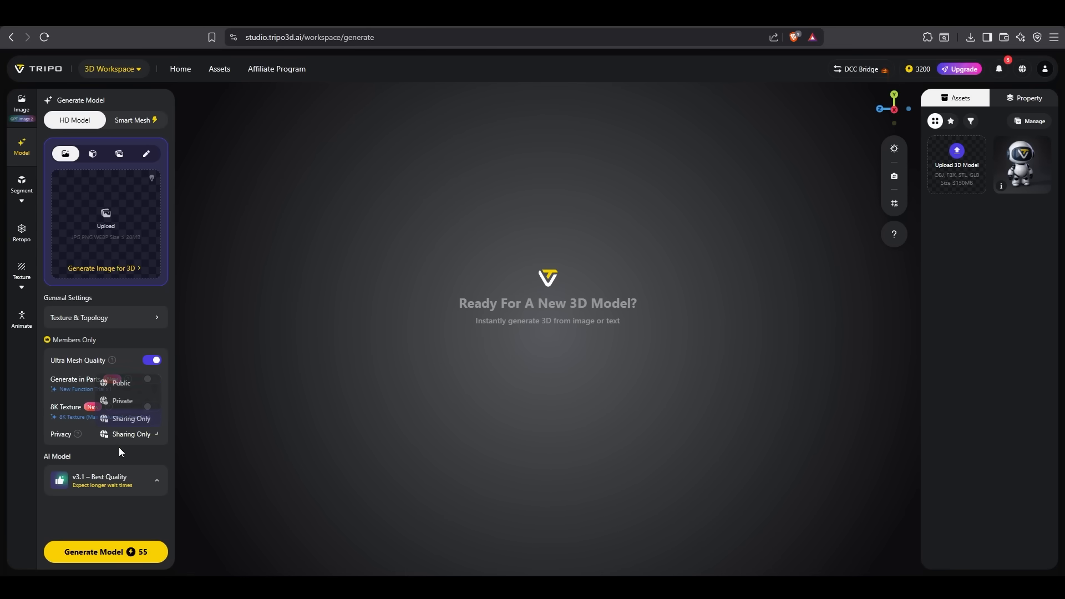
pyautogui.click(104, 487)
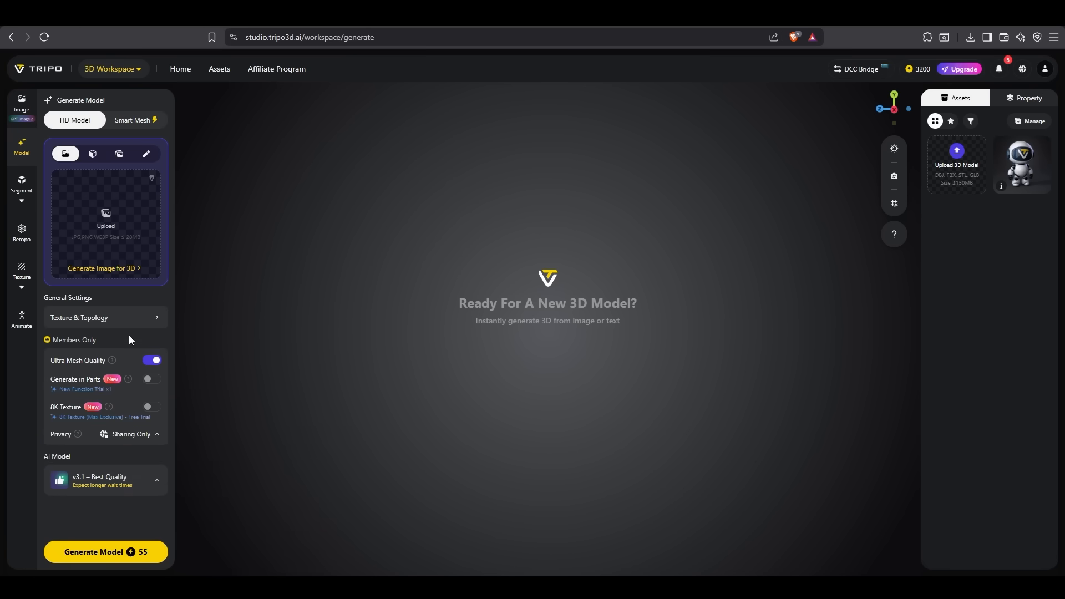
# Add the copied treasure chest image as the reference and generate an HD model from it.
pyautogui.hotkey('ctrl', 'v')
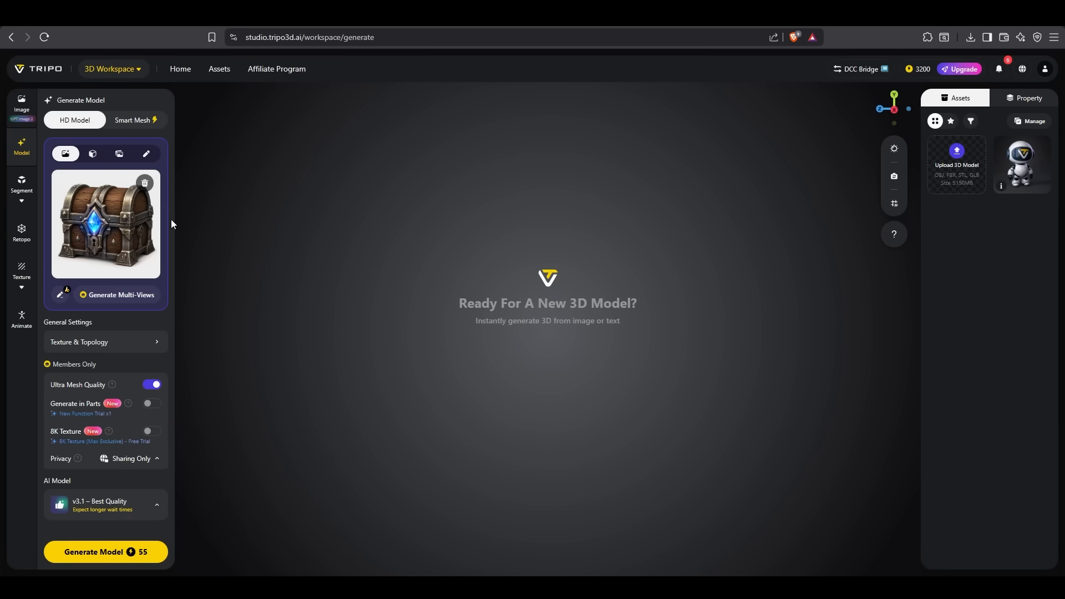
pyautogui.moveTo(167, 218)
pyautogui.click(118, 555)
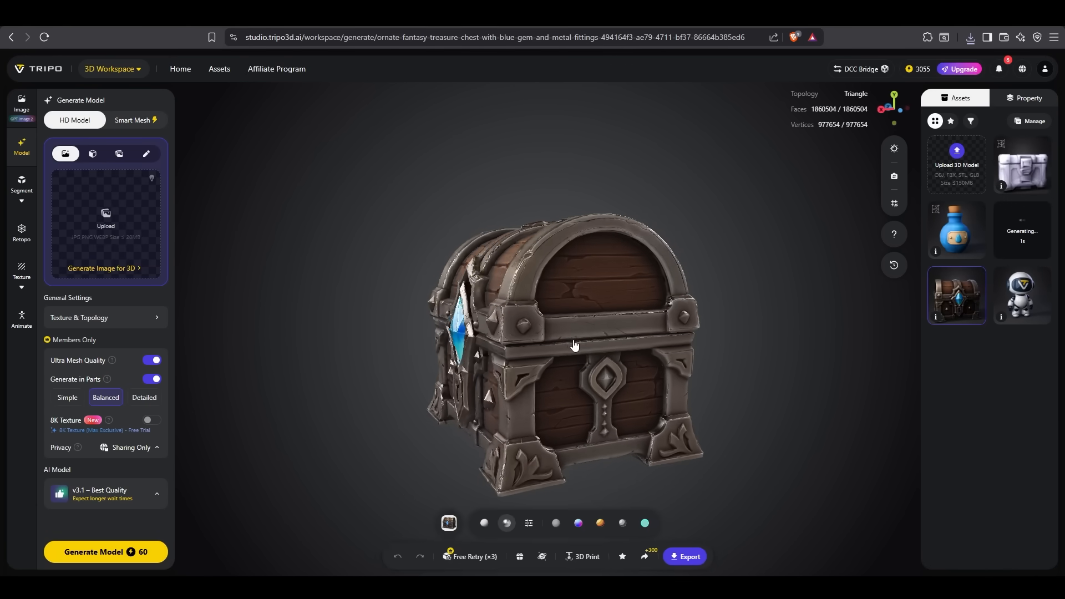
# Examine the generated treasure chest's geometry and textures up close from several sides.
pyautogui.moveTo(573, 341); pyautogui.dragTo(476, 318)
pyautogui.moveTo(480, 219); pyautogui.dragTo(670, 365)
pyautogui.scroll(5, 588, 369)
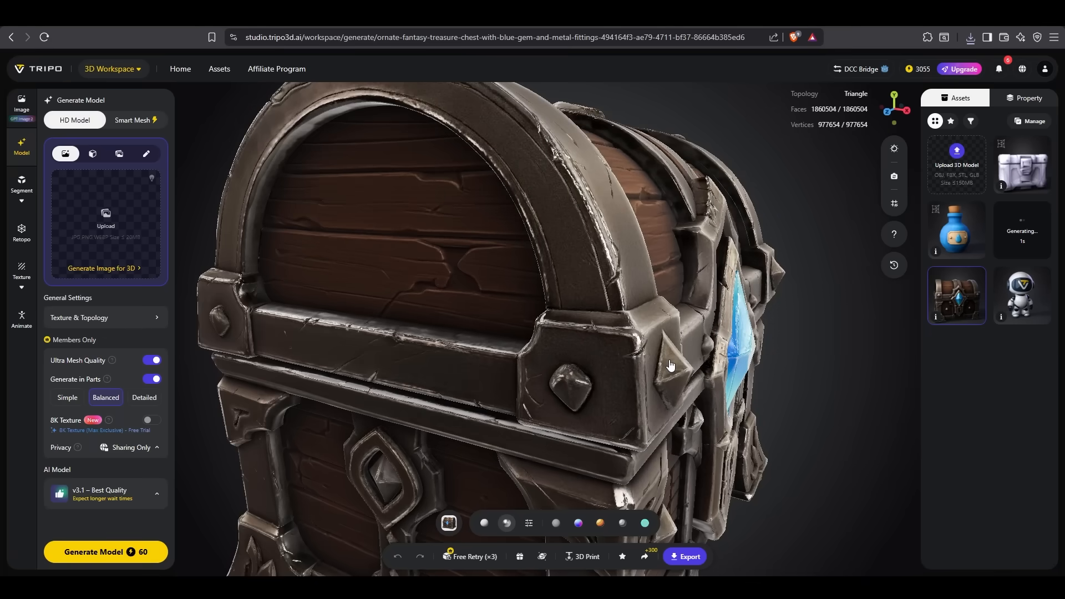
pyautogui.scroll(-5, 670, 366)
pyautogui.scroll(8, 653, 324)
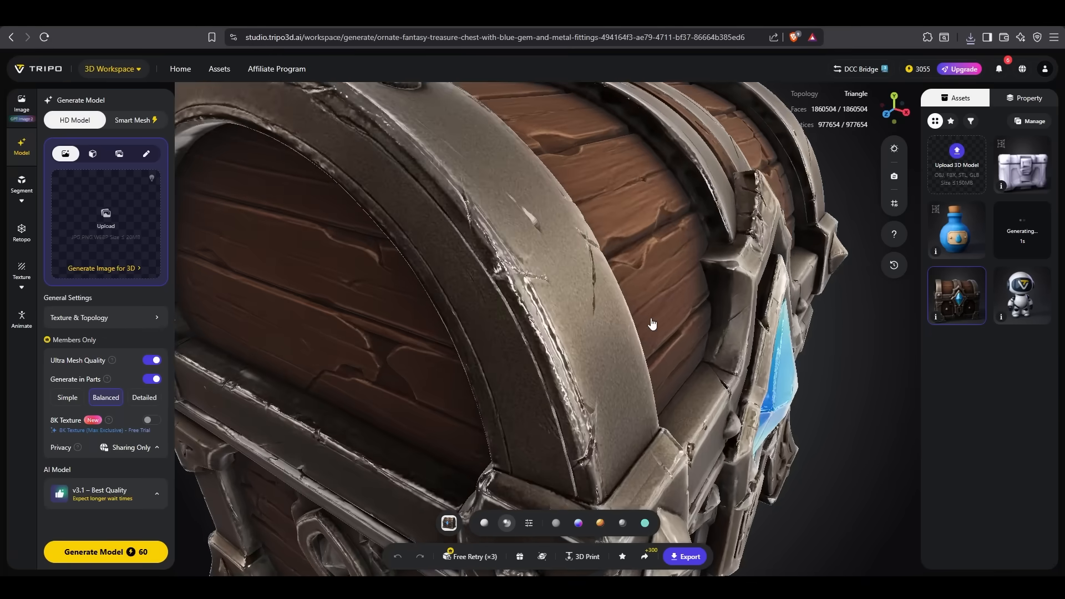
pyautogui.moveTo(653, 324)
pyautogui.mouseDown()
pyautogui.moveTo(678, 309)
pyautogui.moveTo(665, 327)
pyautogui.mouseUp()
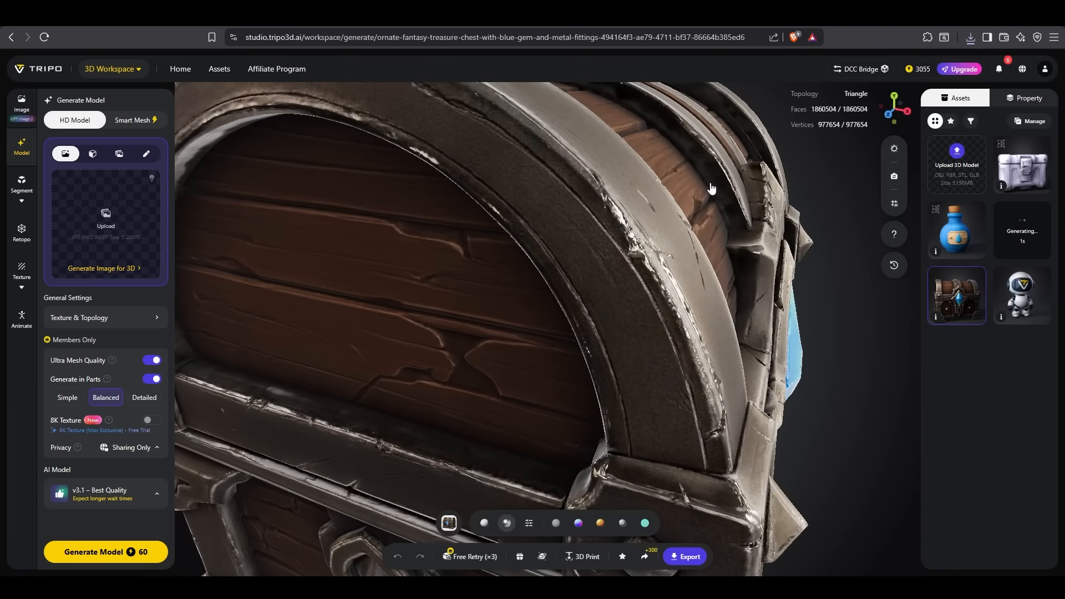
pyautogui.moveTo(712, 207)
pyautogui.mouseDown()
pyautogui.moveTo(637, 218)
pyautogui.moveTo(577, 249)
pyautogui.moveTo(600, 235)
pyautogui.mouseUp()
pyautogui.scroll(3, 577, 250)
pyautogui.scroll(-10, 577, 252)
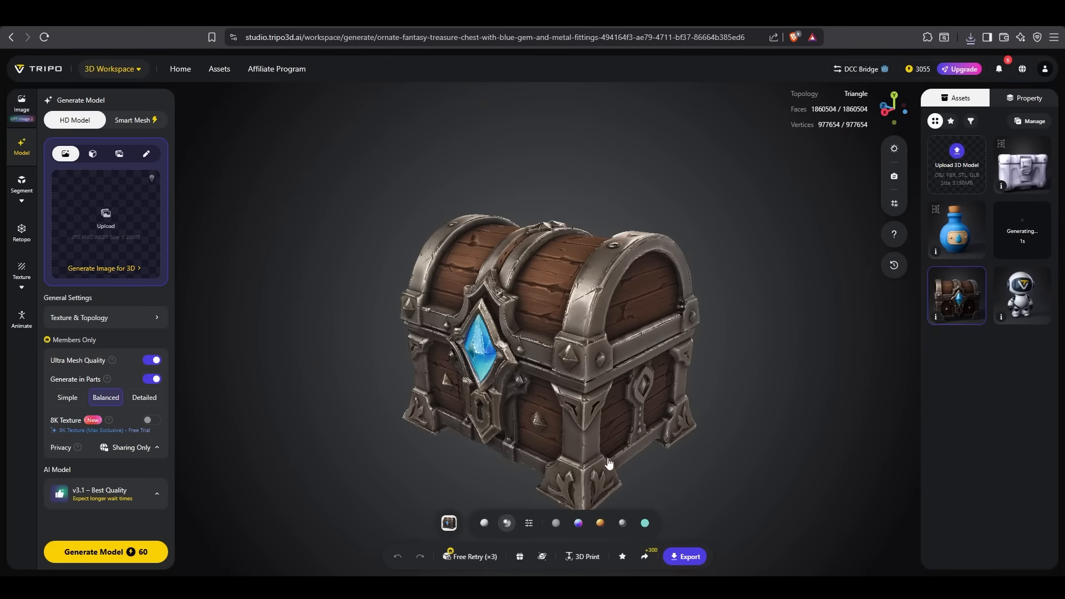
# Compare the treasure chest in the cartoon, hologram and base color render styles, viewing it from different angles.
pyautogui.click(600, 524)
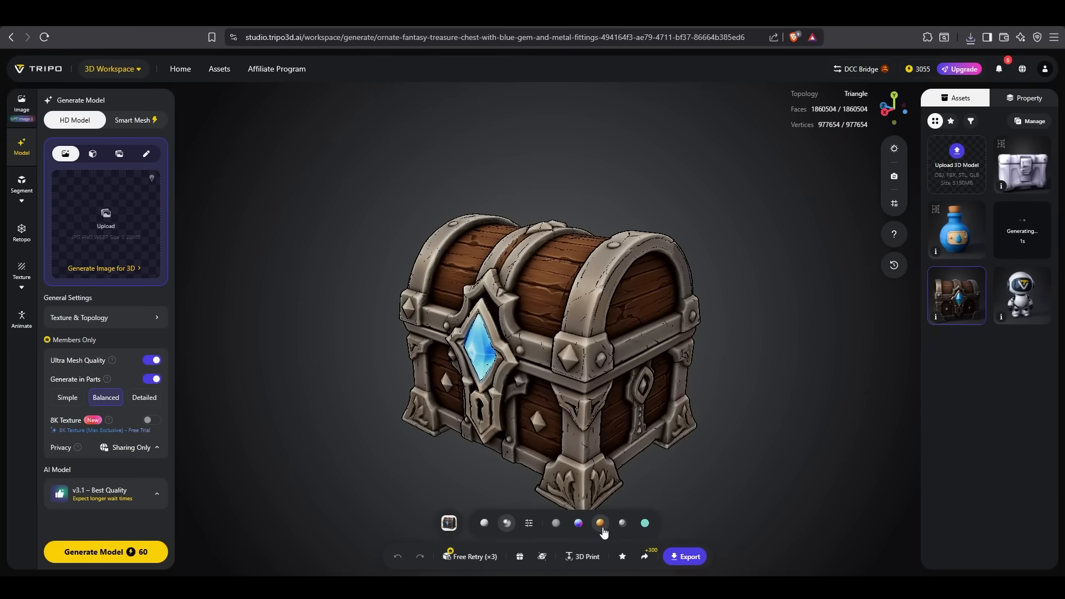
pyautogui.moveTo(644, 401)
pyautogui.mouseDown()
pyautogui.moveTo(688, 398)
pyautogui.moveTo(594, 417)
pyautogui.moveTo(695, 385)
pyautogui.moveTo(630, 423)
pyautogui.moveTo(587, 505)
pyautogui.mouseUp()
pyautogui.click(645, 523)
pyautogui.click(557, 524)
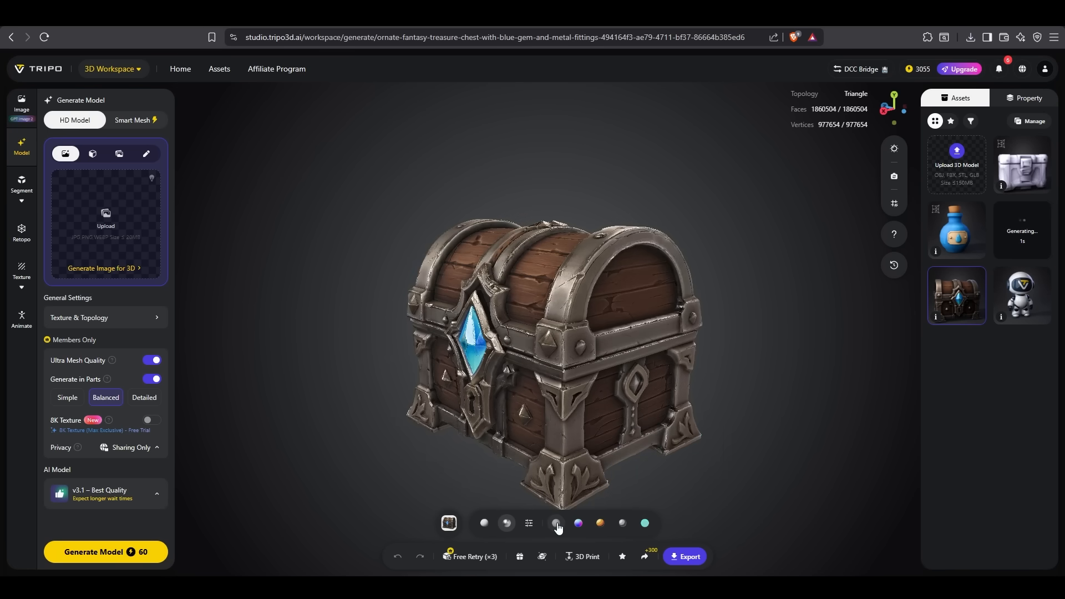
pyautogui.moveTo(610, 466)
pyautogui.mouseDown()
pyautogui.moveTo(685, 436)
pyautogui.moveTo(638, 433)
pyautogui.moveTo(622, 451)
pyautogui.mouseUp()
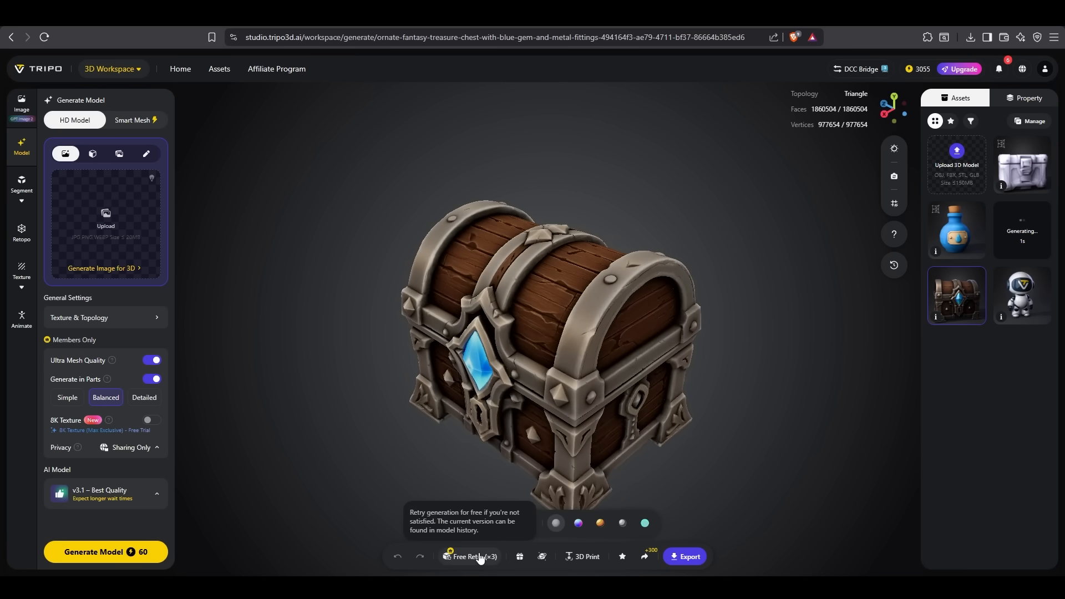
pyautogui.moveTo(658, 469); pyautogui.dragTo(675, 453)
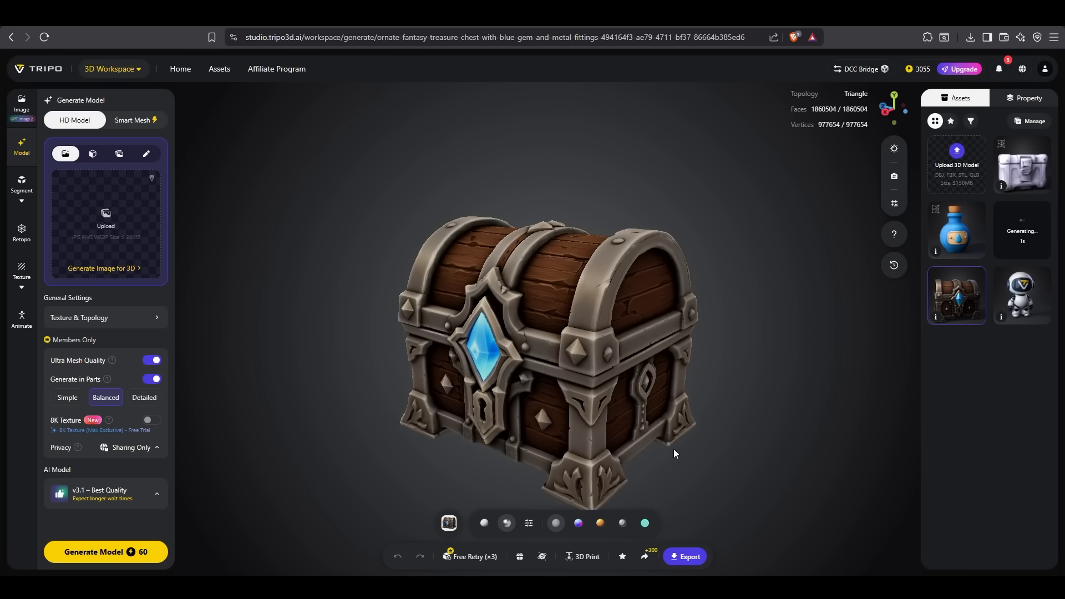
# Export the treasure chest model in FBX format with the Blender preset and 4K textures.
pyautogui.click(686, 558)
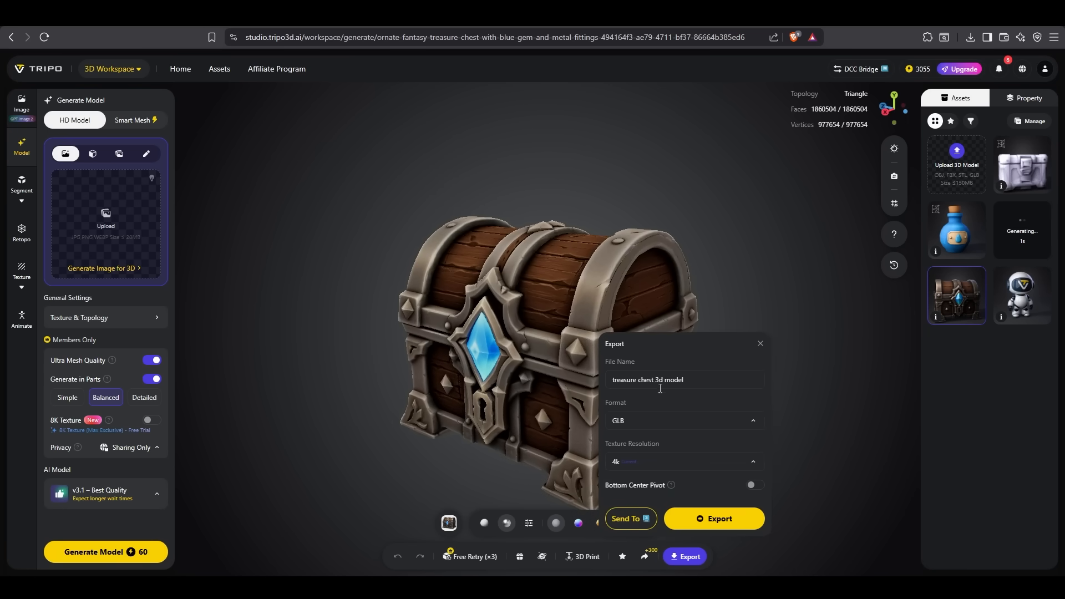
pyautogui.click(633, 423)
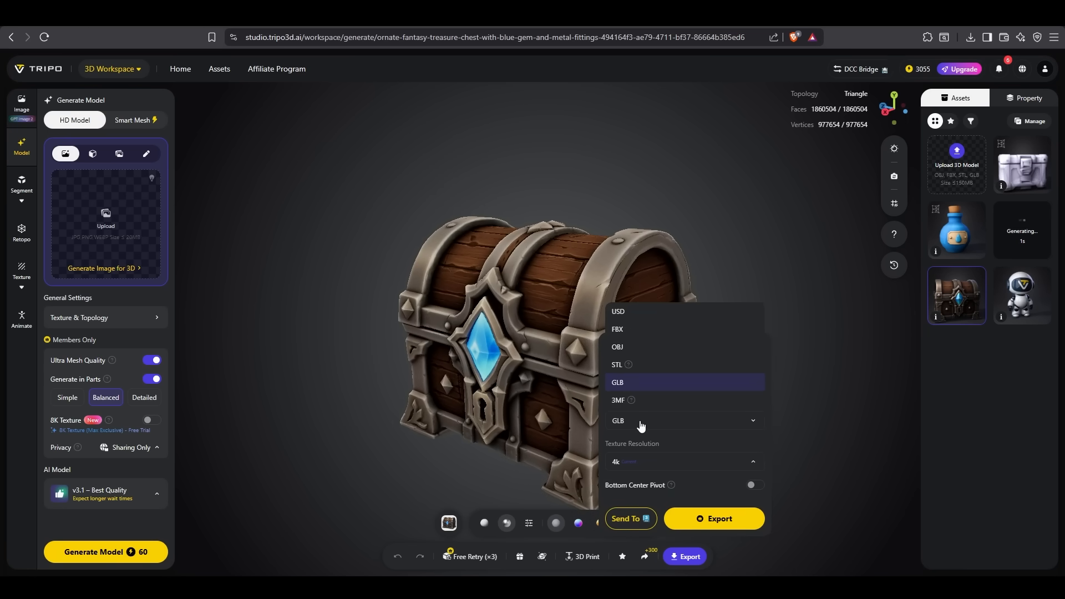
pyautogui.click(654, 331)
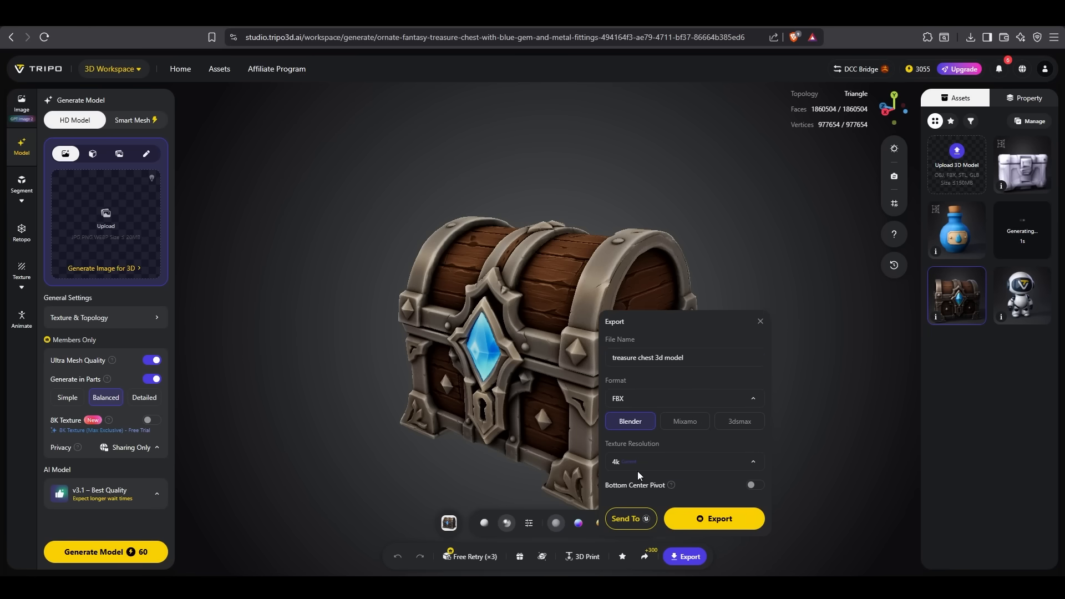
pyautogui.click(717, 524)
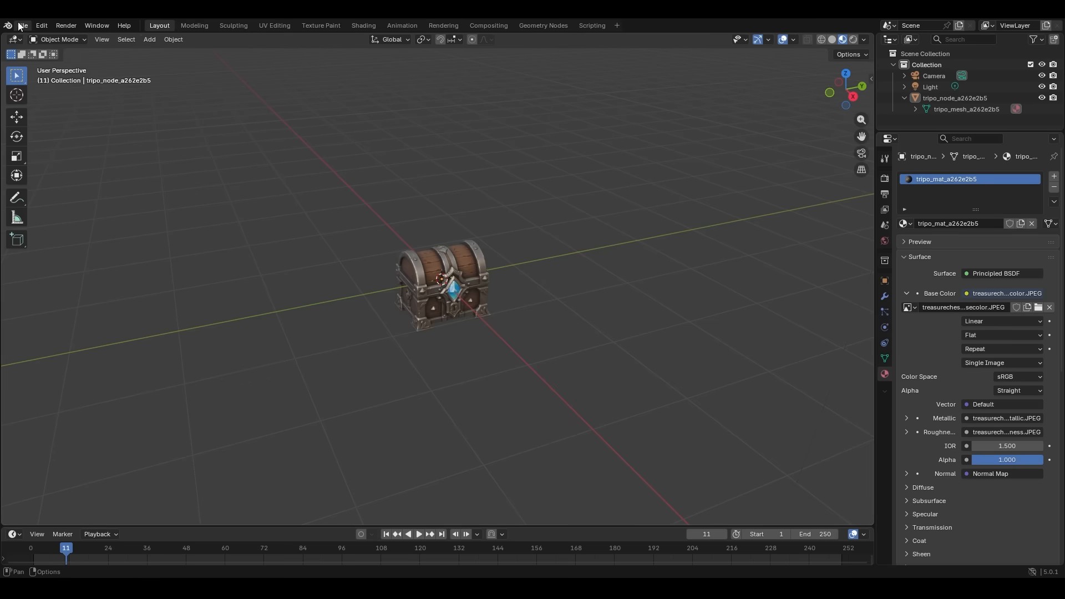
# Switch to Blender and bring up the import formats to locate FBX.
pyautogui.click(20, 25)
pyautogui.moveTo(62, 183)
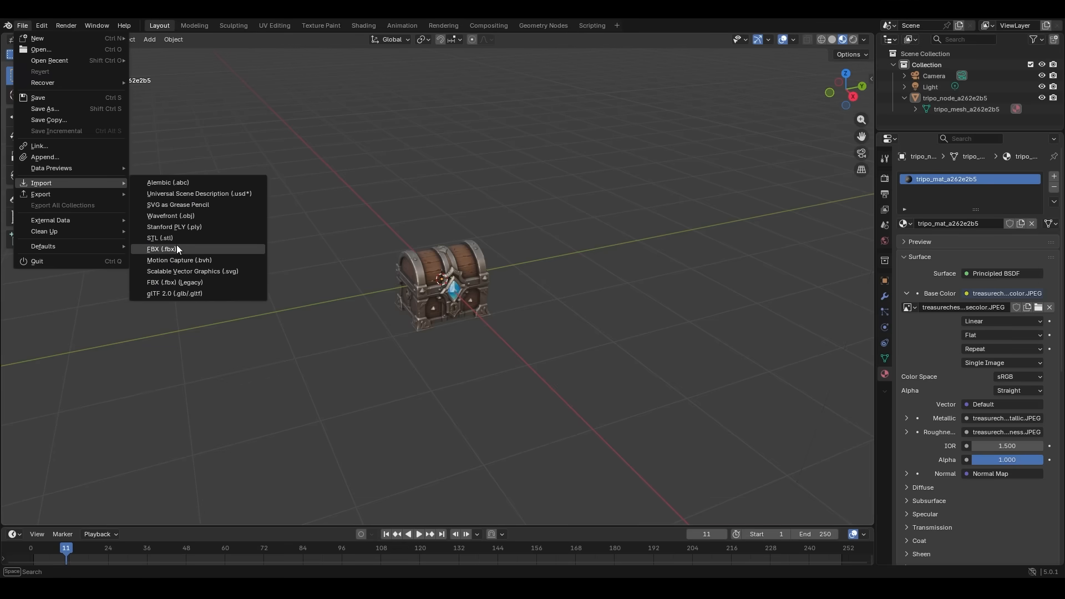
# Inspect the imported treasure chest up close and from another angle, and select it.
pyautogui.scroll(4, 462, 261)
pyautogui.moveTo(460, 261); pyautogui.dragTo(599, 257, button='middle')
pyautogui.scroll(3, 587, 260)
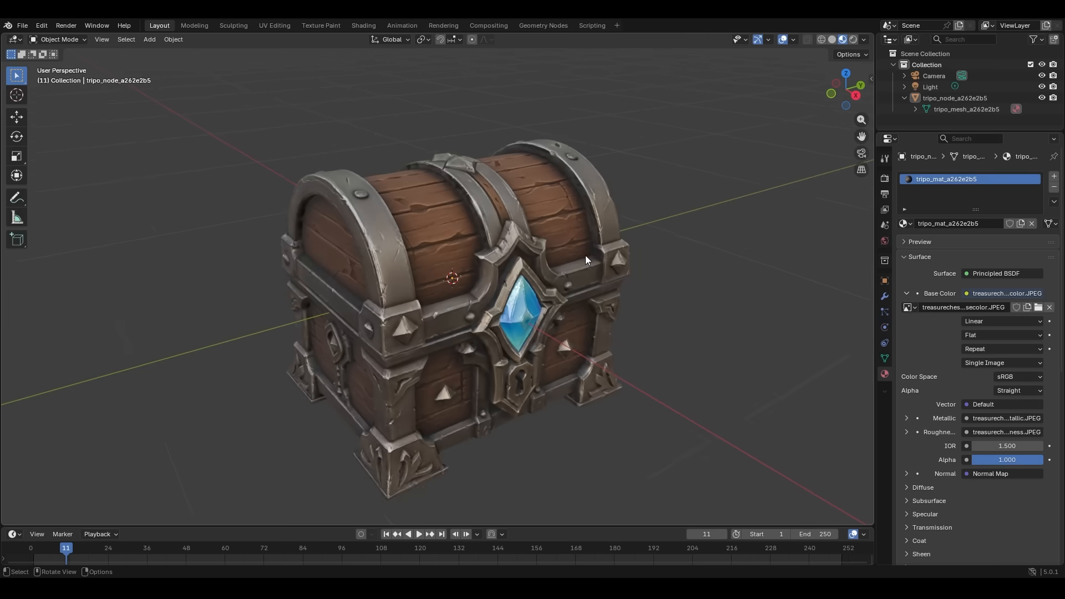
pyautogui.scroll(3, 584, 255)
pyautogui.scroll(-6, 585, 258)
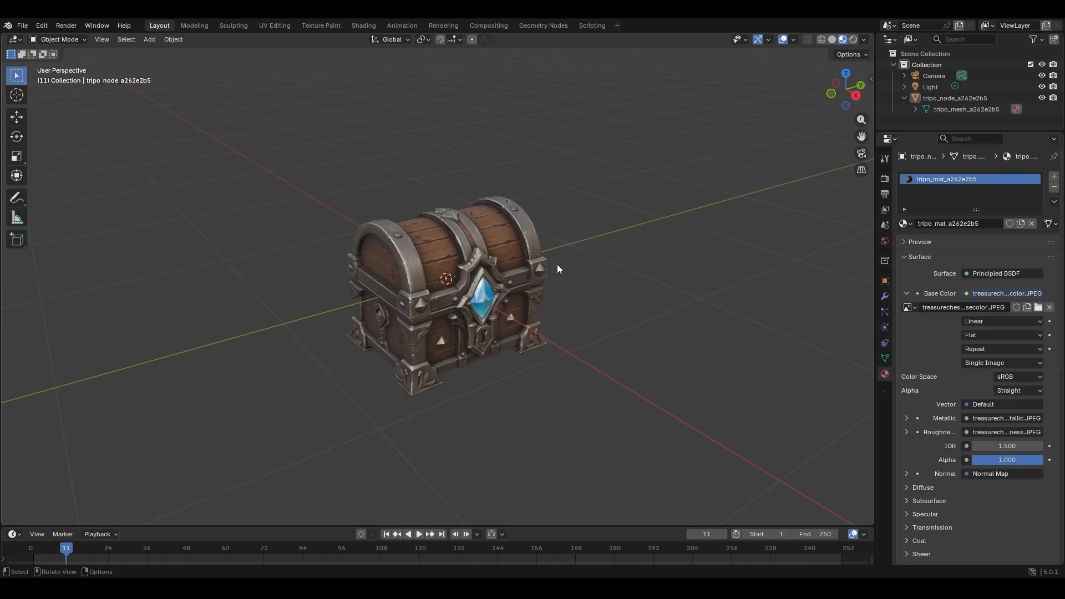
pyautogui.click(530, 267)
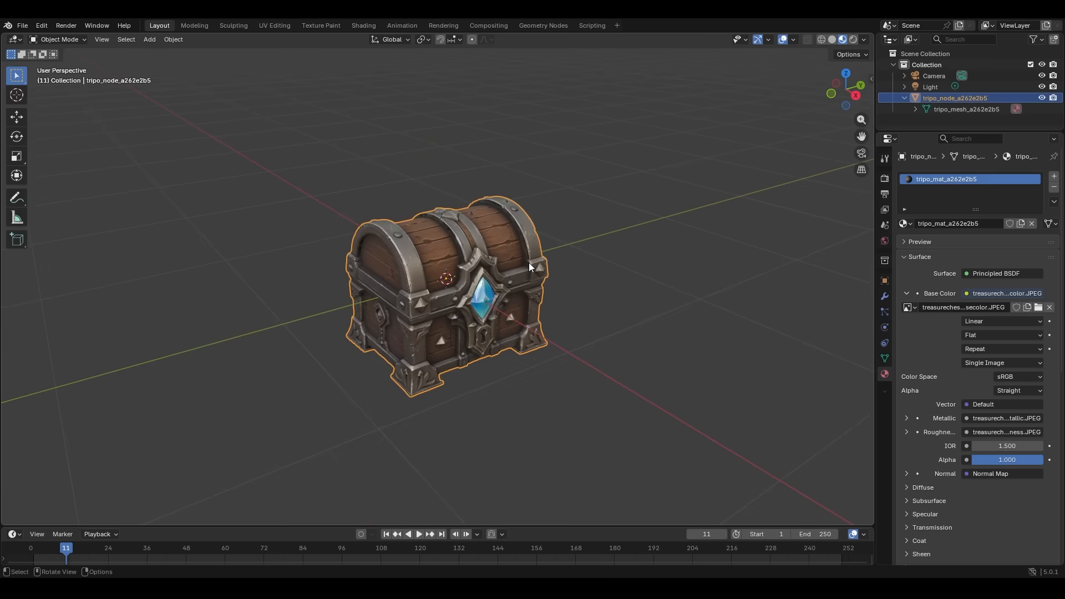
# Deselect the treasure chest in the viewport.
pyautogui.click(625, 245)
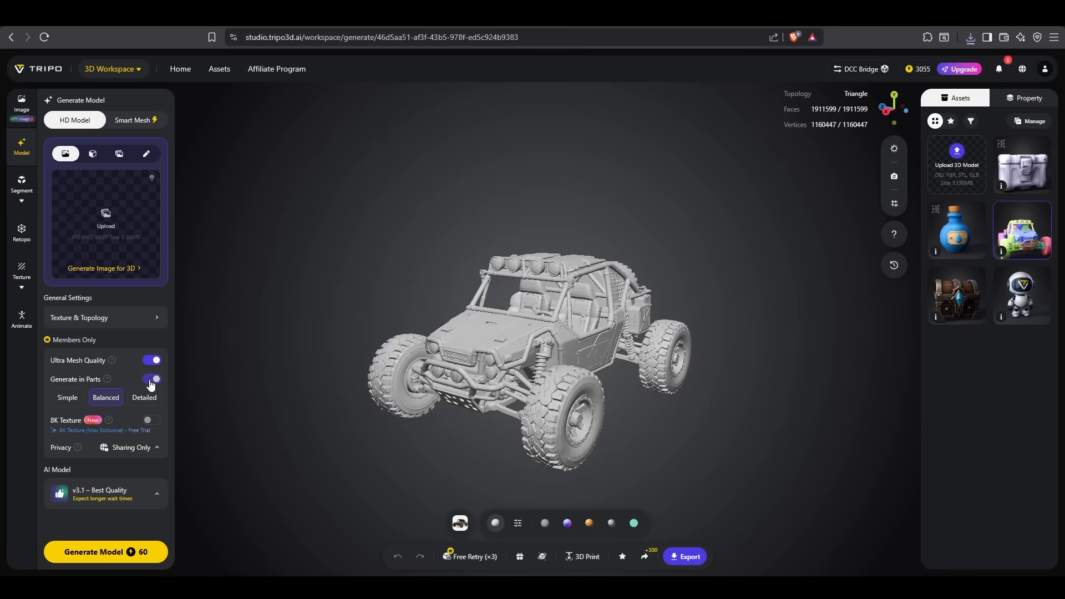
# Switch to Tripo Studio, open the buggy model's segmentation and spread its parts apart in the exploded view.
pyautogui.click(18, 197)
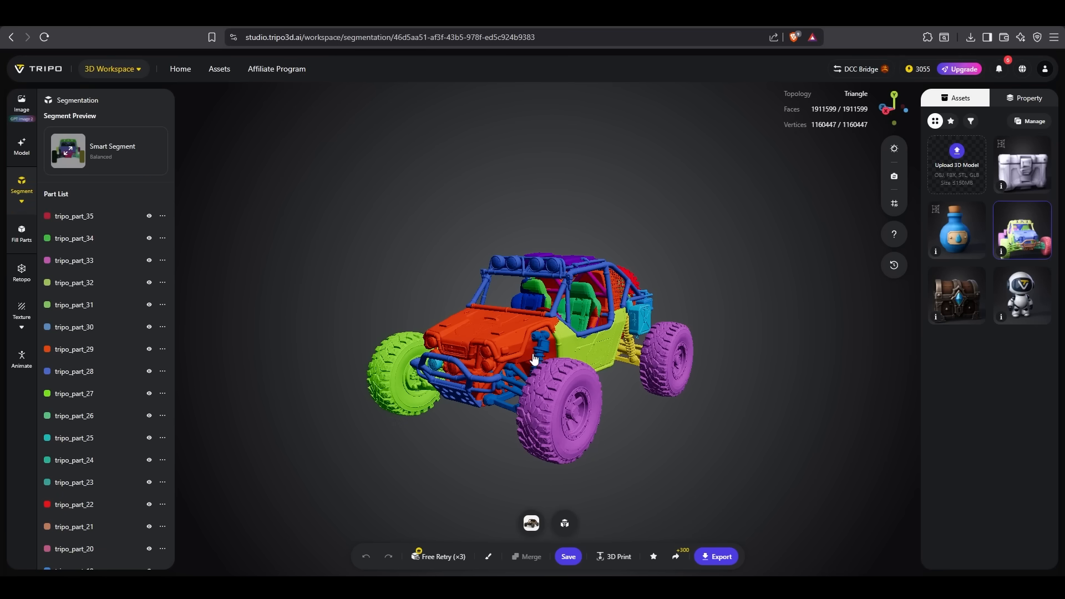
pyautogui.moveTo(534, 359); pyautogui.dragTo(534, 336)
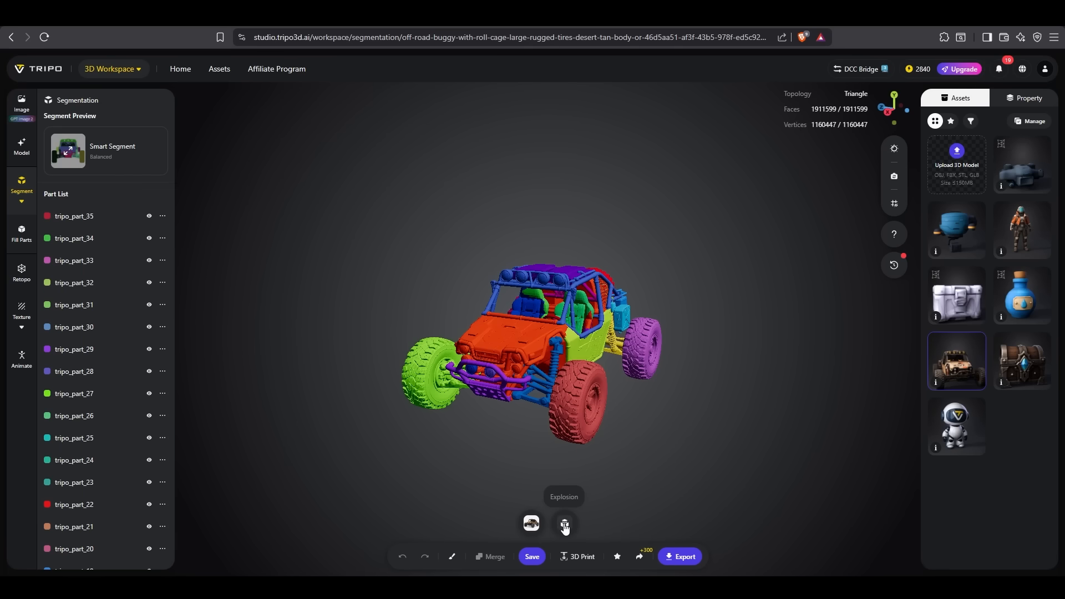
pyautogui.click(565, 525)
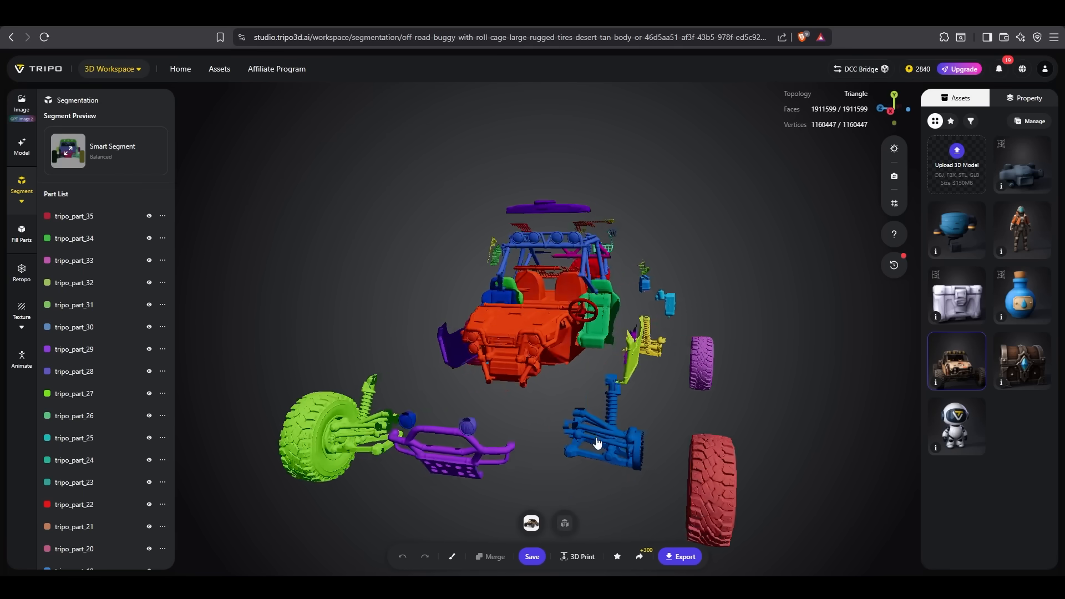
pyautogui.moveTo(594, 442); pyautogui.dragTo(565, 452)
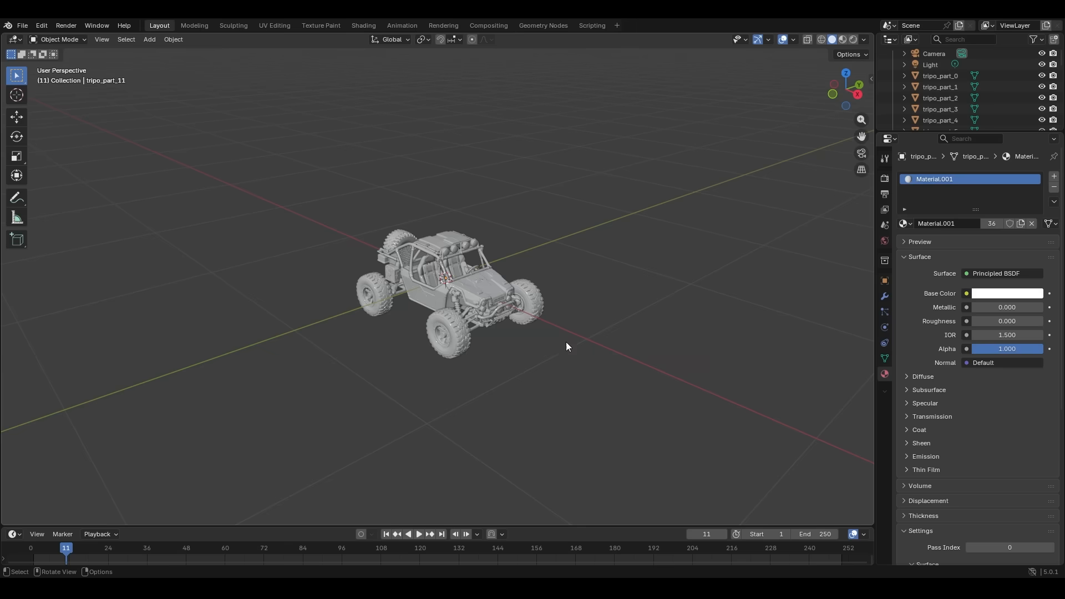
# Switch to Blender, try deleting and pasting the buggy's rear wheel part tripo_part_2, undo these changes and clear the selection.
pyautogui.moveTo(566, 342); pyautogui.dragTo(560, 305, button='middle')
pyautogui.click(944, 89)
pyautogui.click(943, 97)
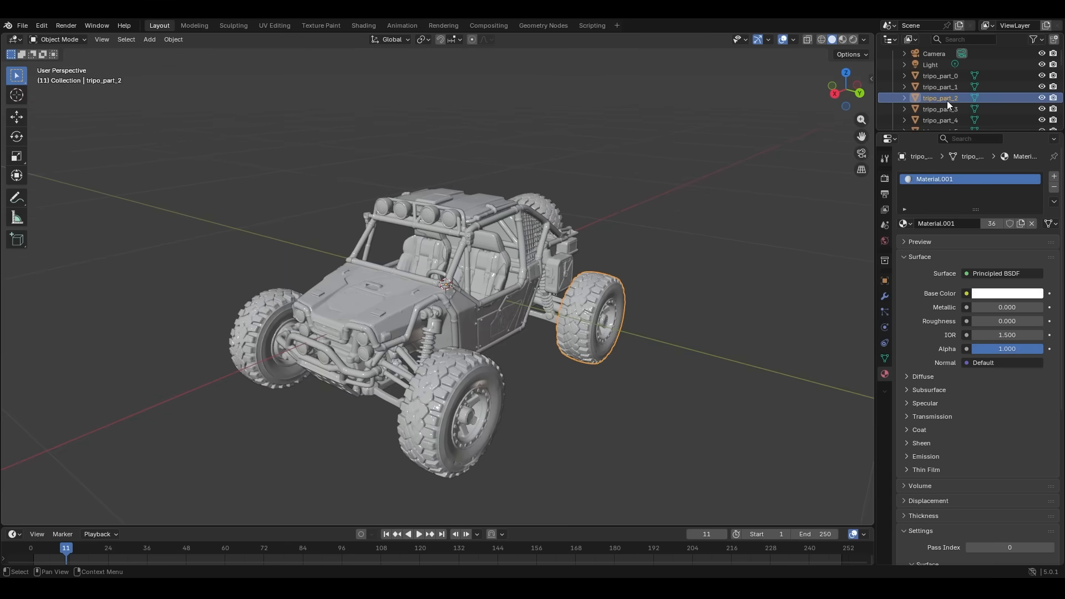
pyautogui.press('Delete')
pyautogui.hotkey('ctrl', 'v')
pyautogui.hotkey('ctrl', 'z')
pyautogui.hotkey('ctrl', 'z')
pyautogui.hotkey('ctrl', 'z')
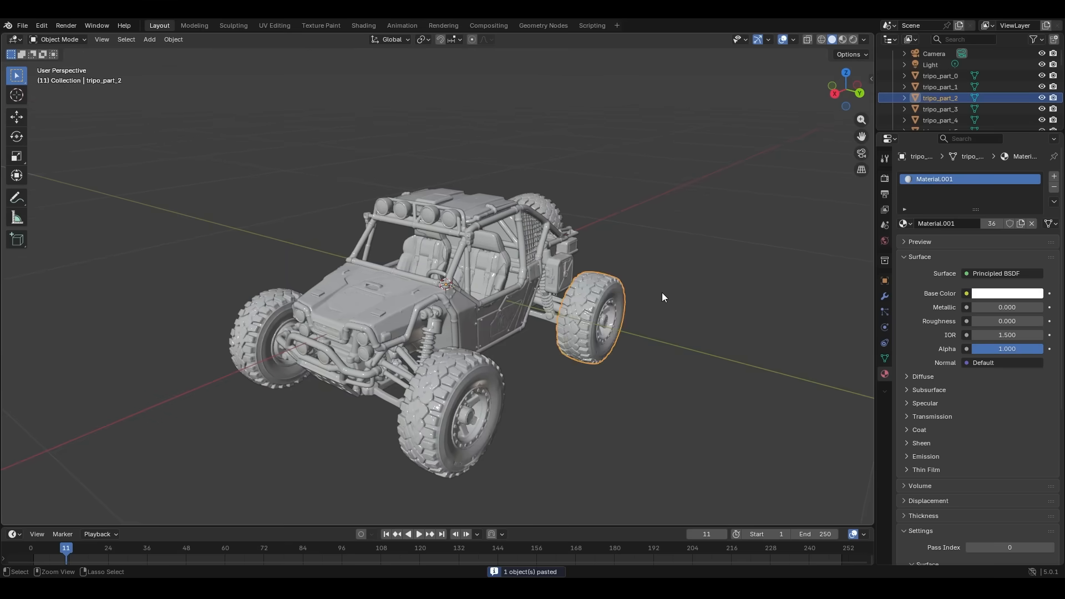
pyautogui.click(685, 289)
pyautogui.scroll(-2, 618, 355)
pyautogui.scroll(1, 612, 356)
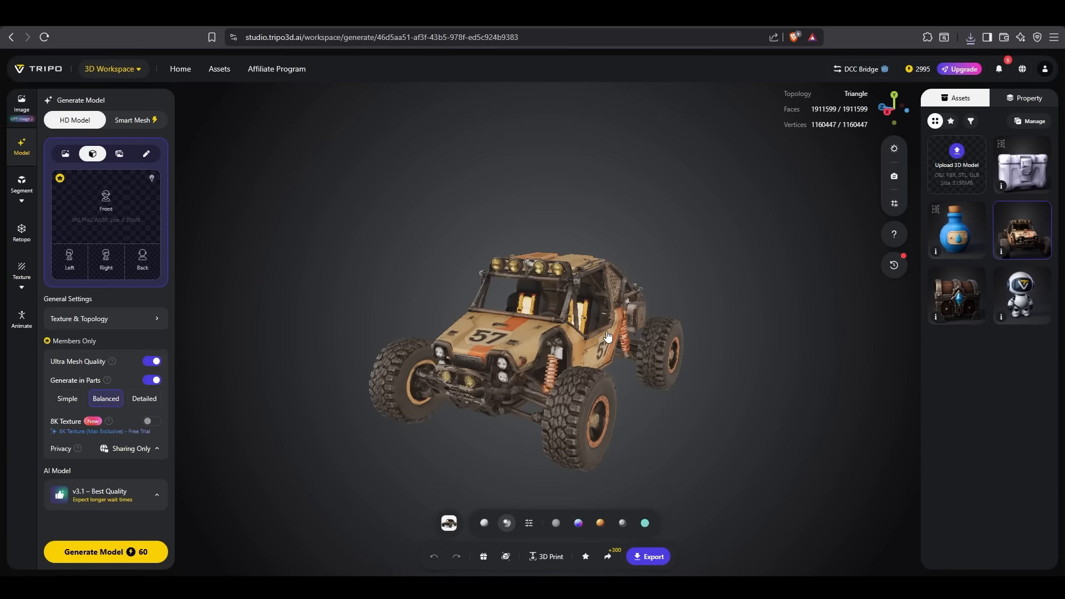
# Switch to Tripo Studio and examine the textured buggy up close and from its side.
pyautogui.moveTo(665, 333); pyautogui.dragTo(714, 373)
pyautogui.scroll(5, 583, 347)
pyautogui.scroll(-5, 713, 355)
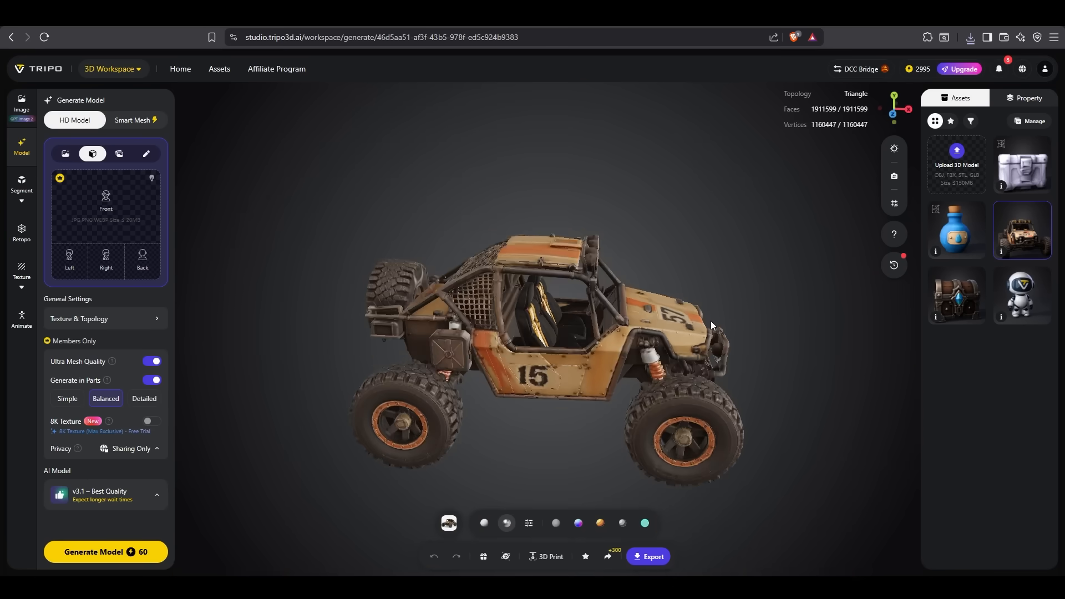
pyautogui.moveTo(711, 325); pyautogui.dragTo(547, 331)
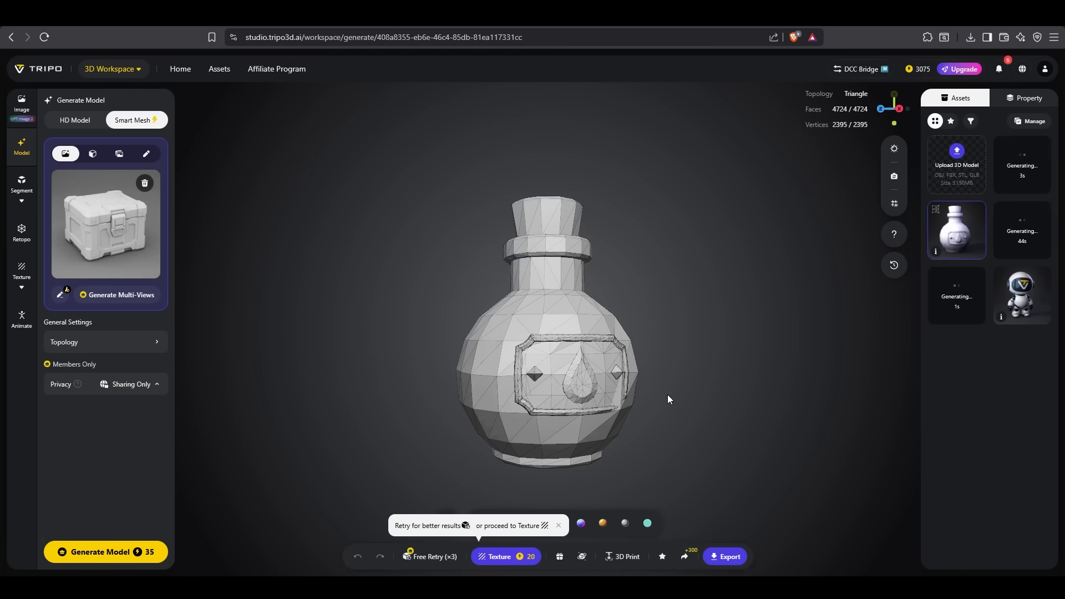
# Inspect the wireframe topology of the low-poly potion bottle up close and from several angles.
pyautogui.scroll(5, 671, 396)
pyautogui.moveTo(697, 390); pyautogui.dragTo(638, 388)
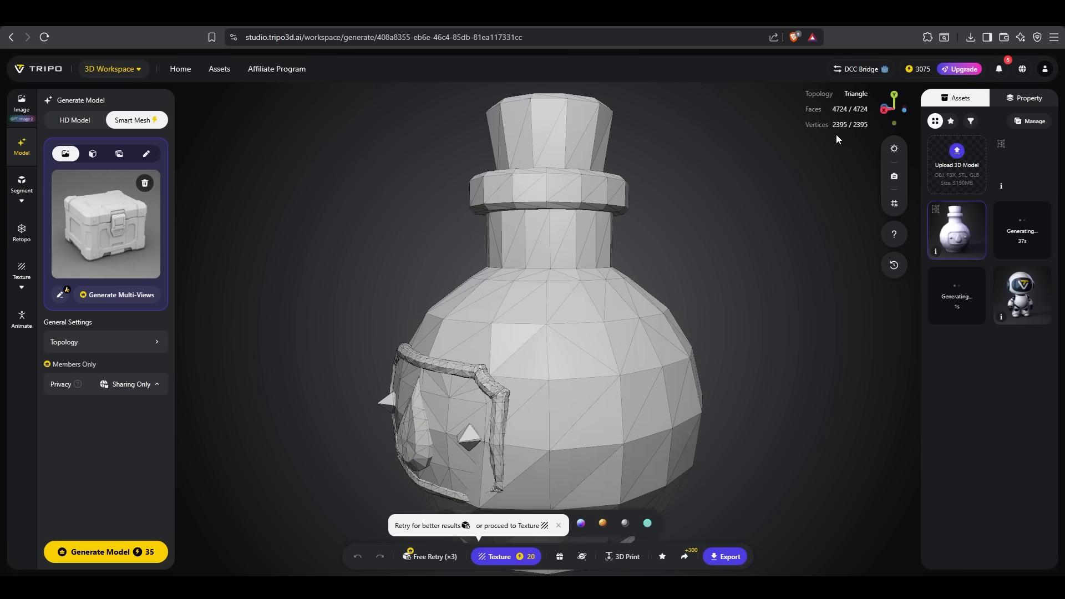
pyautogui.moveTo(750, 225)
pyautogui.mouseDown()
pyautogui.moveTo(763, 212)
pyautogui.moveTo(743, 221)
pyautogui.mouseUp()
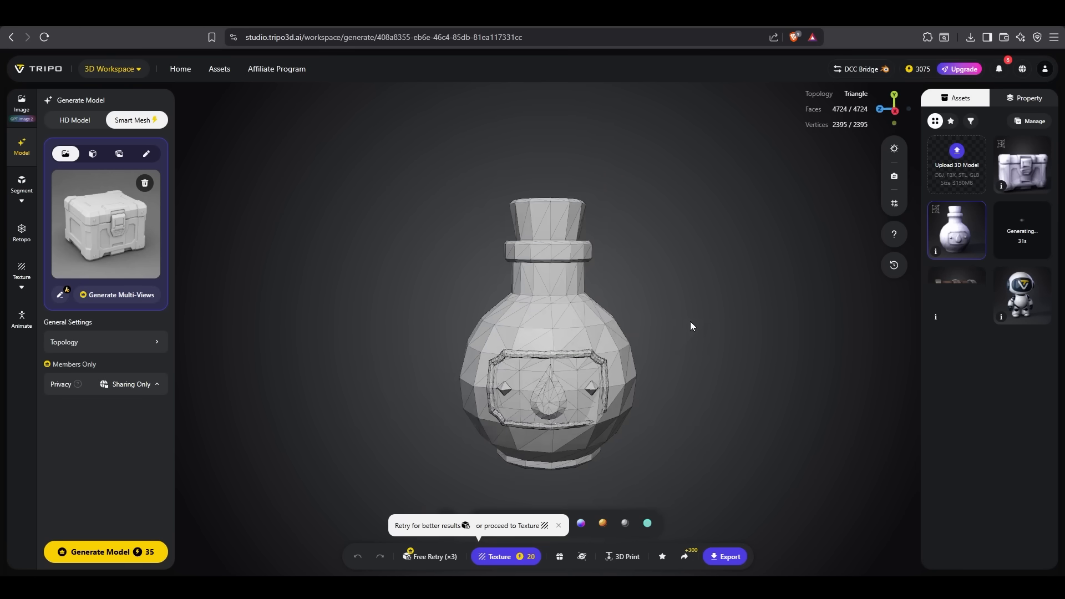
pyautogui.moveTo(635, 330); pyautogui.dragTo(632, 357)
pyautogui.scroll(5, 693, 336)
pyautogui.scroll(-5, 632, 357)
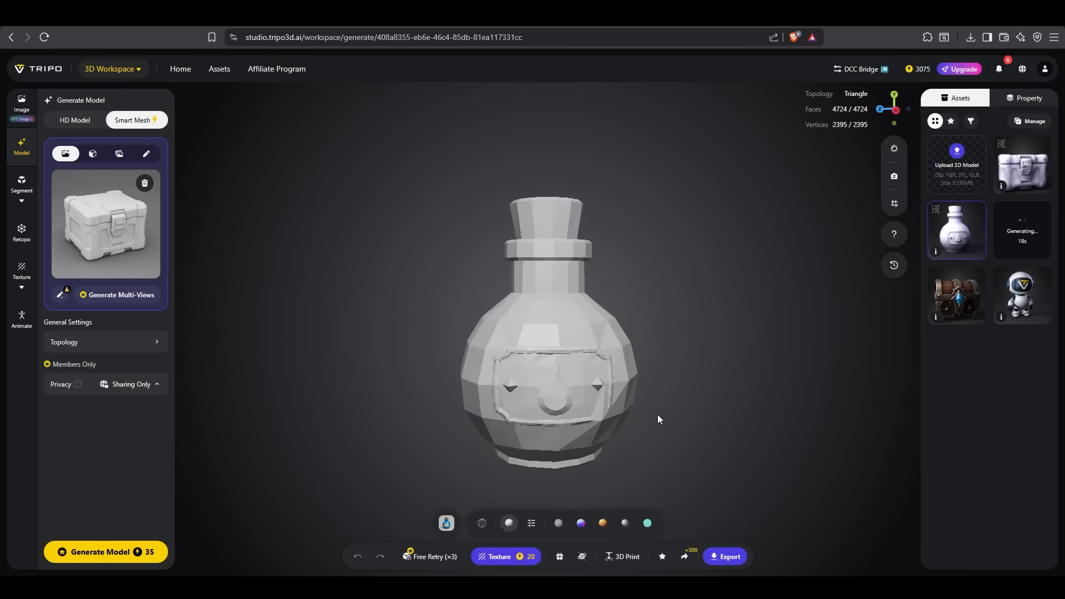
# Check the potion bottle in solid shading and generate a texture for it.
pyautogui.moveTo(657, 414)
pyautogui.mouseDown()
pyautogui.moveTo(673, 407)
pyautogui.moveTo(613, 416)
pyautogui.moveTo(600, 434)
pyautogui.mouseUp()
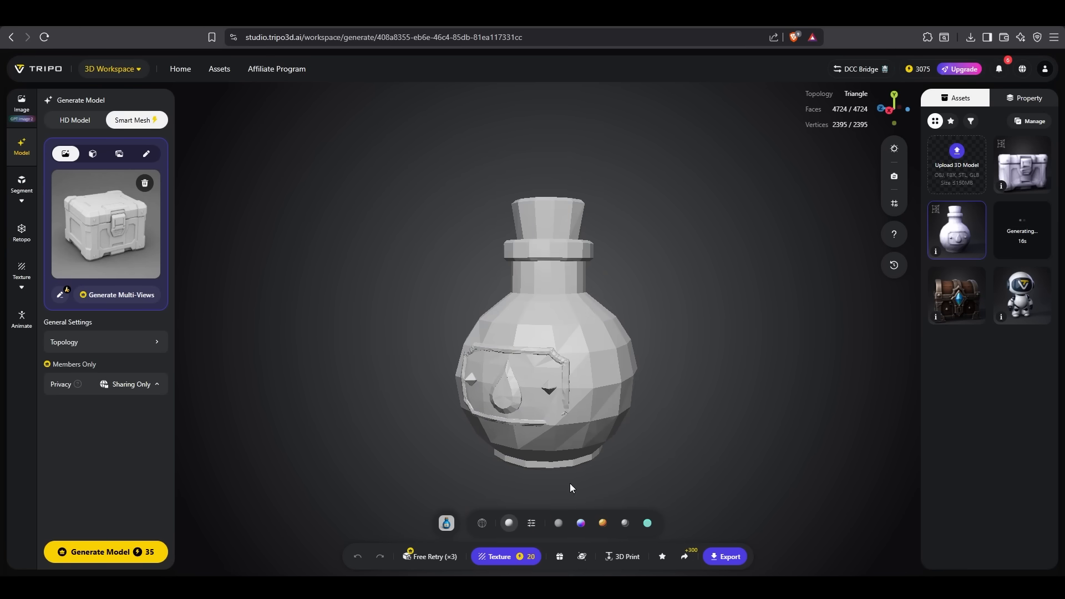
pyautogui.click(505, 563)
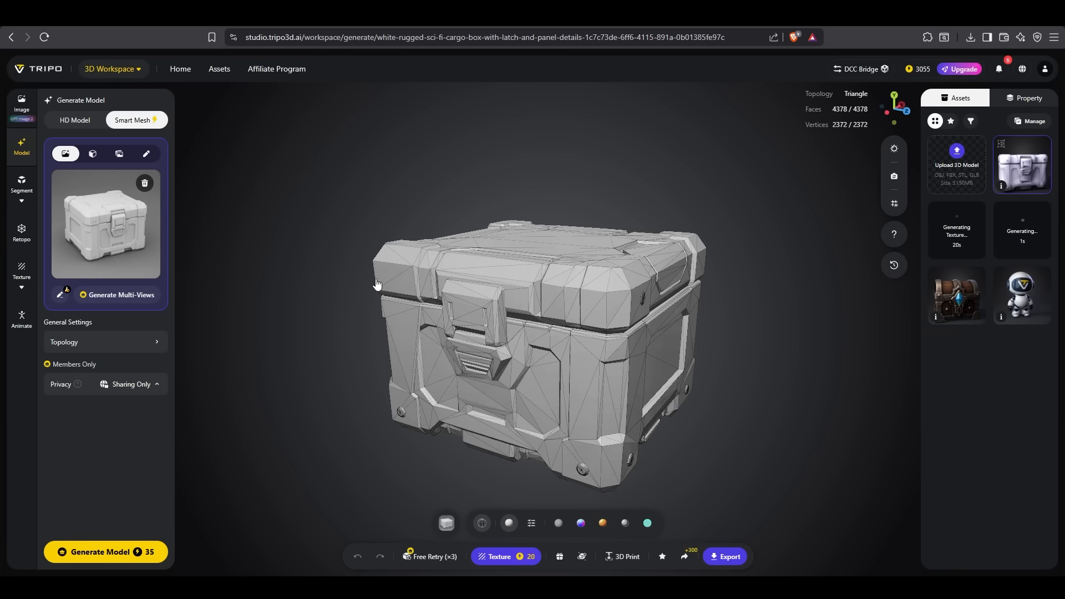
# Examine the wireframe of the low-poly sci-fi cargo box from different angles.
pyautogui.moveTo(380, 283); pyautogui.dragTo(442, 277)
pyautogui.moveTo(479, 273); pyautogui.dragTo(368, 285)
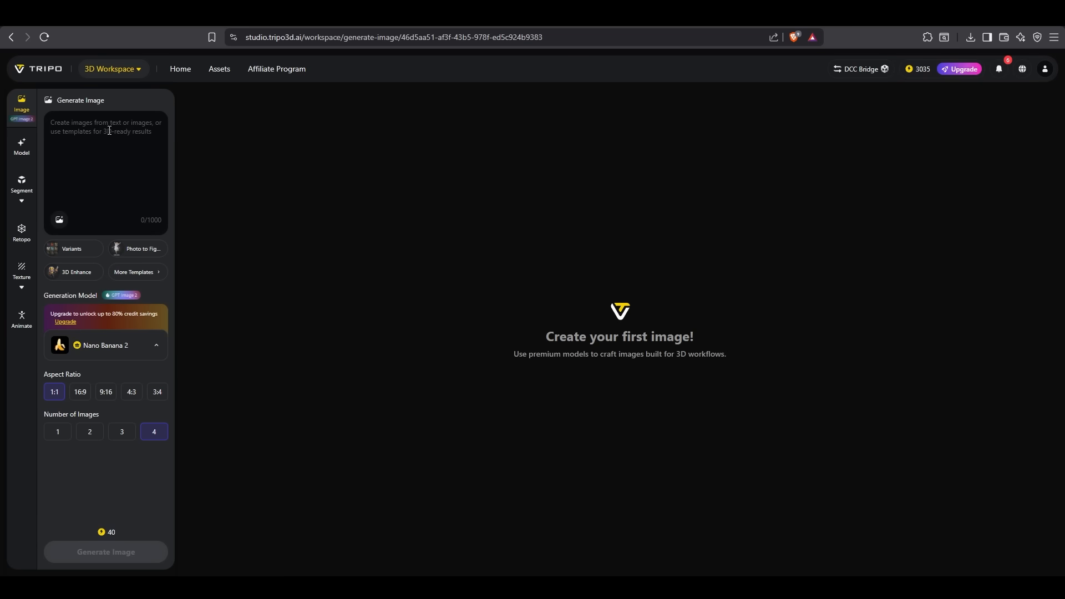
# Generate four 1:1 images with Nano Banana 2 from the character reference image and the prompt "generate the back of this character".
pyautogui.click(133, 347)
pyautogui.click(132, 345)
pyautogui.write('generate the back of this character')
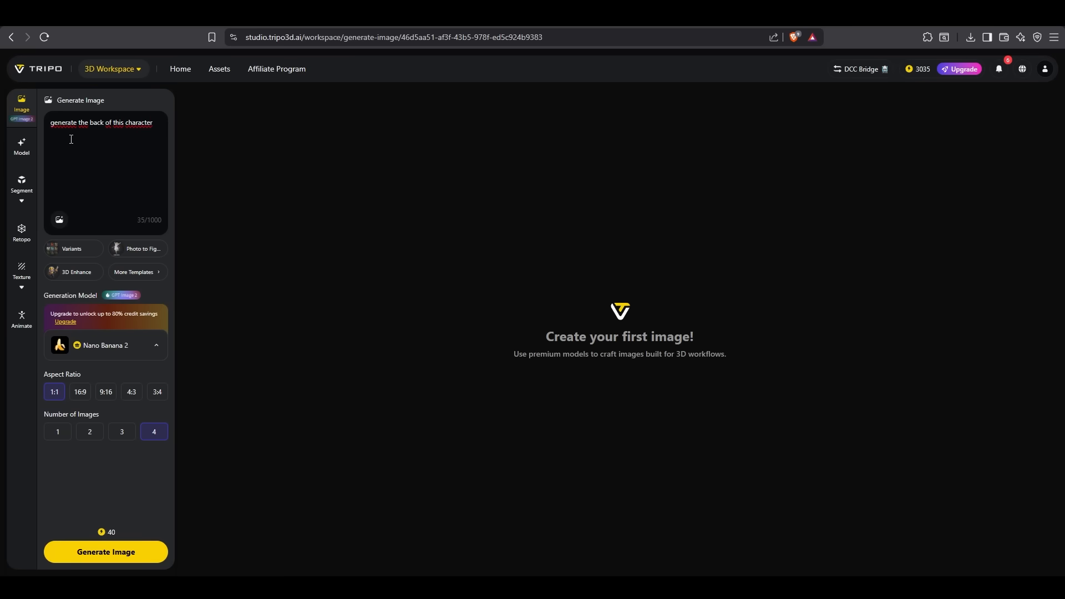
pyautogui.click(61, 219)
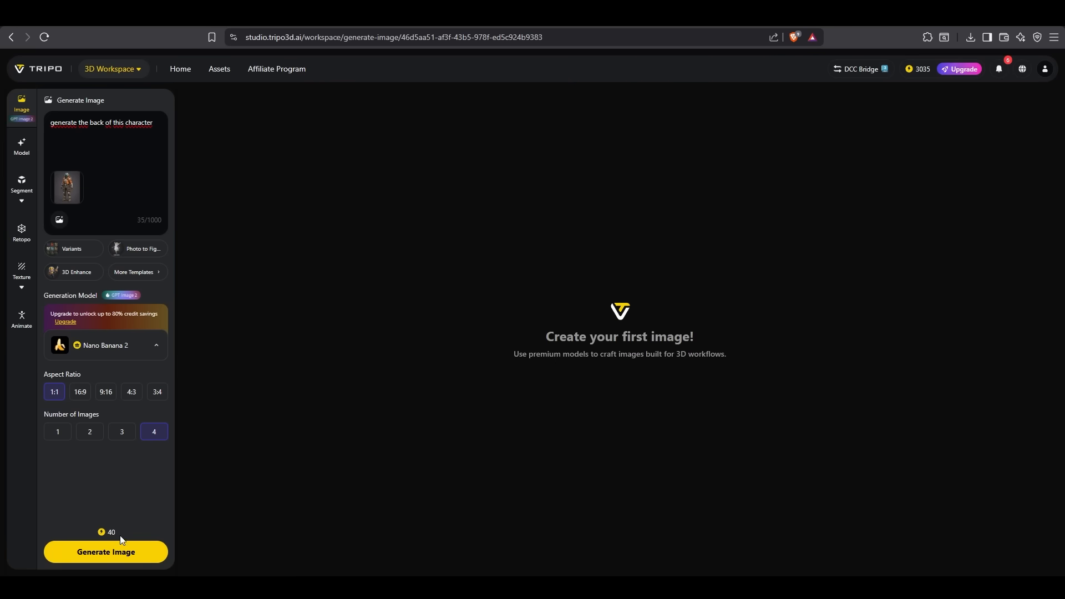
pyautogui.click(105, 552)
# Browse the image generation templates, previewing T Pose and Photo to Figure, and close the list.
pyautogui.click(136, 272)
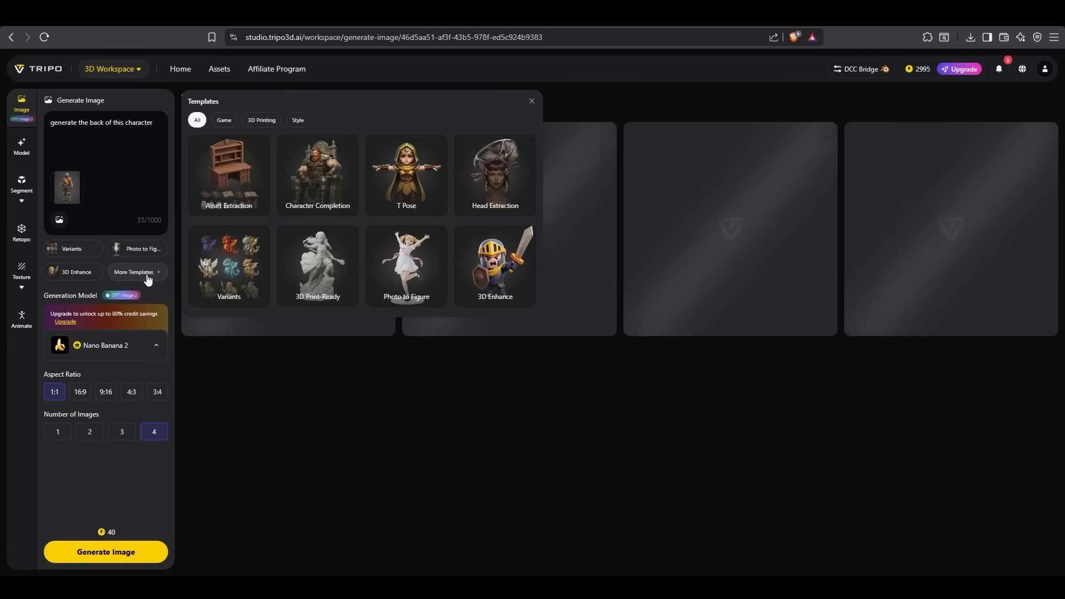
pyautogui.moveTo(420, 201)
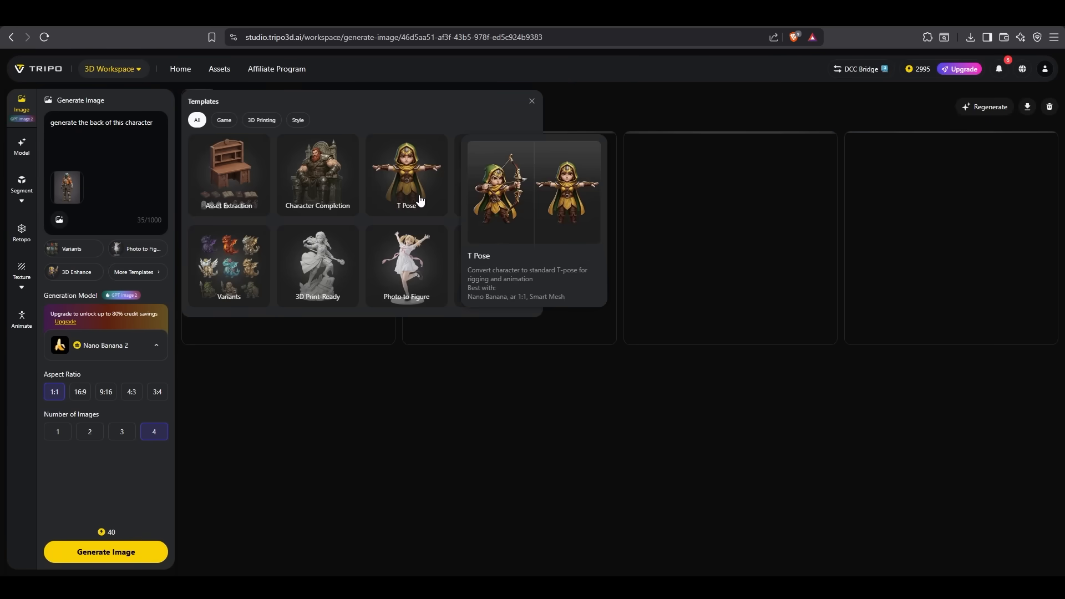
pyautogui.moveTo(425, 251)
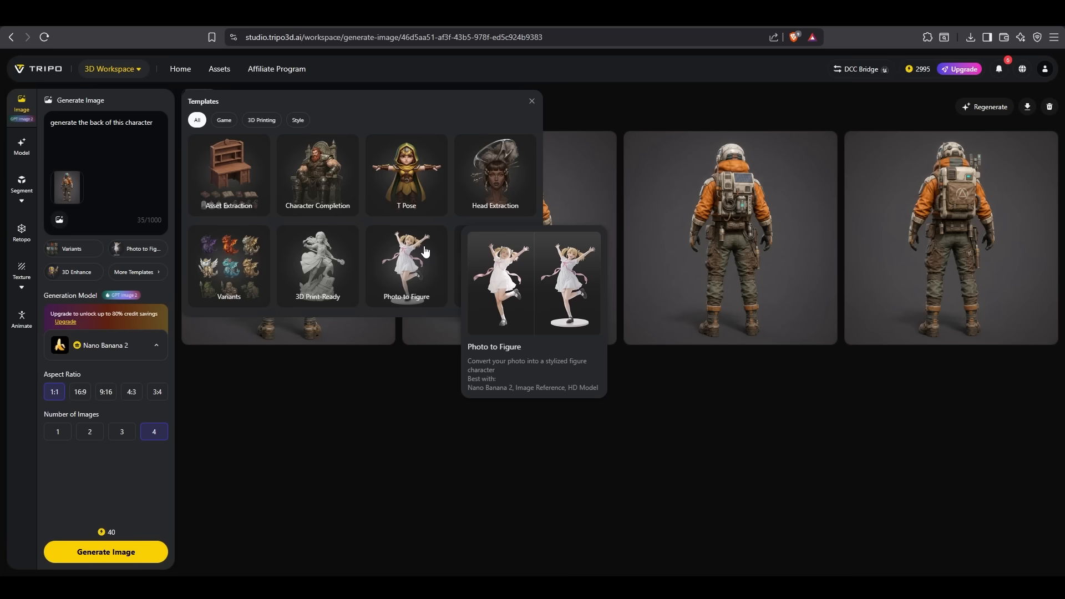
pyautogui.click(531, 102)
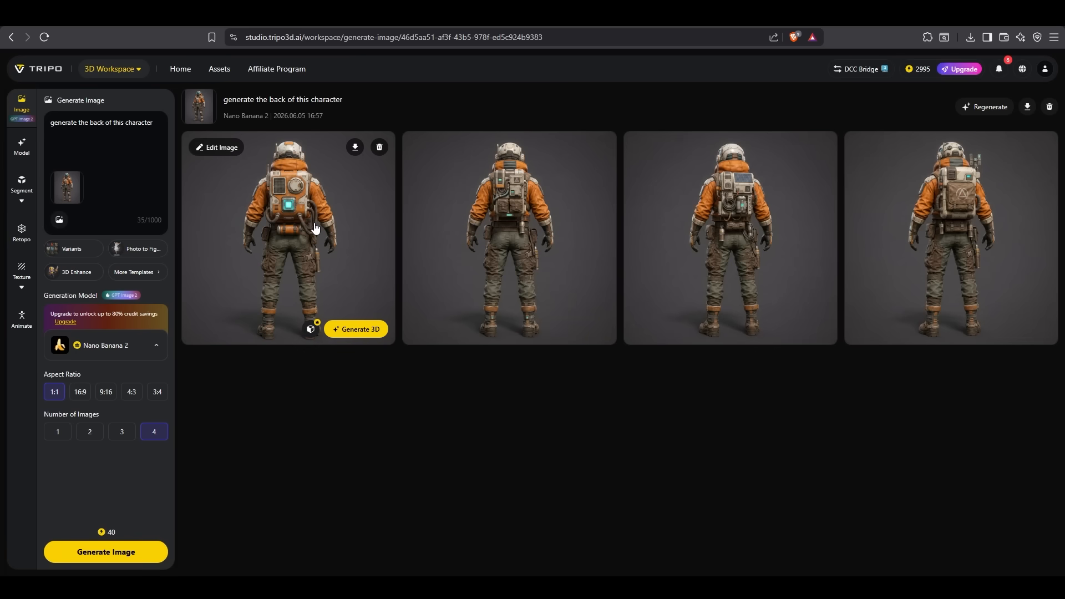
# Download the first generated back-view image of the character.
pyautogui.moveTo(351, 328)
pyautogui.click(355, 147)
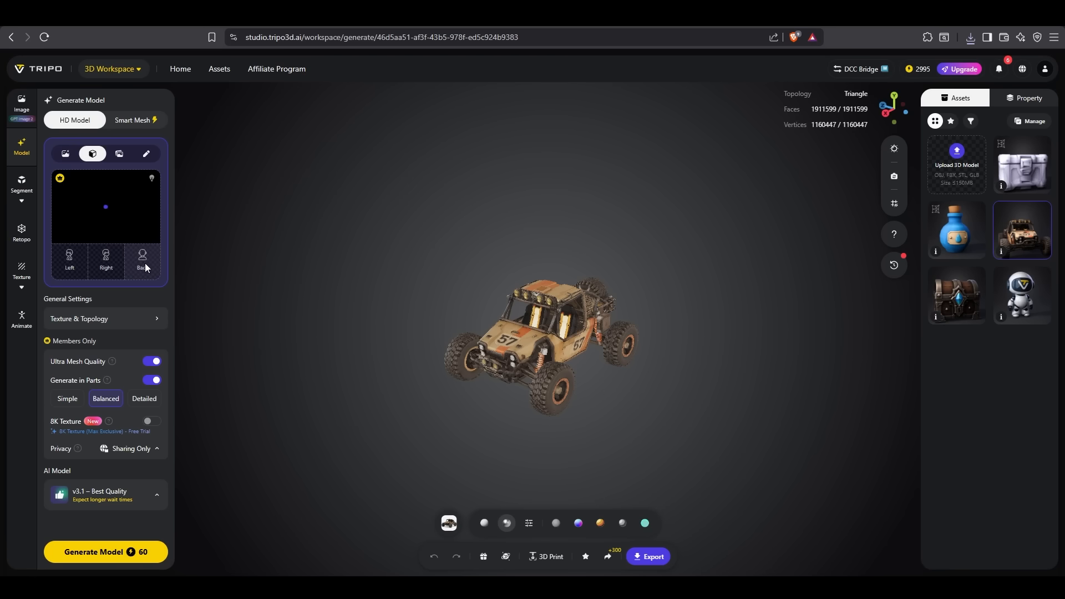
# Generate the HD character model from the front and back images with Generate in Parts turned off.
pyautogui.click(152, 381)
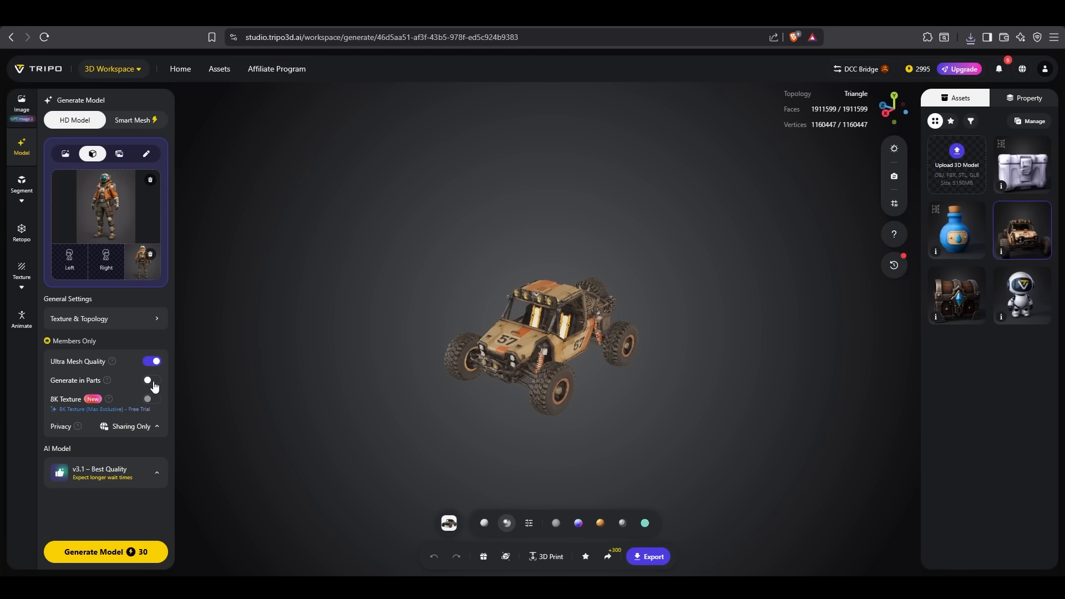
pyautogui.click(118, 553)
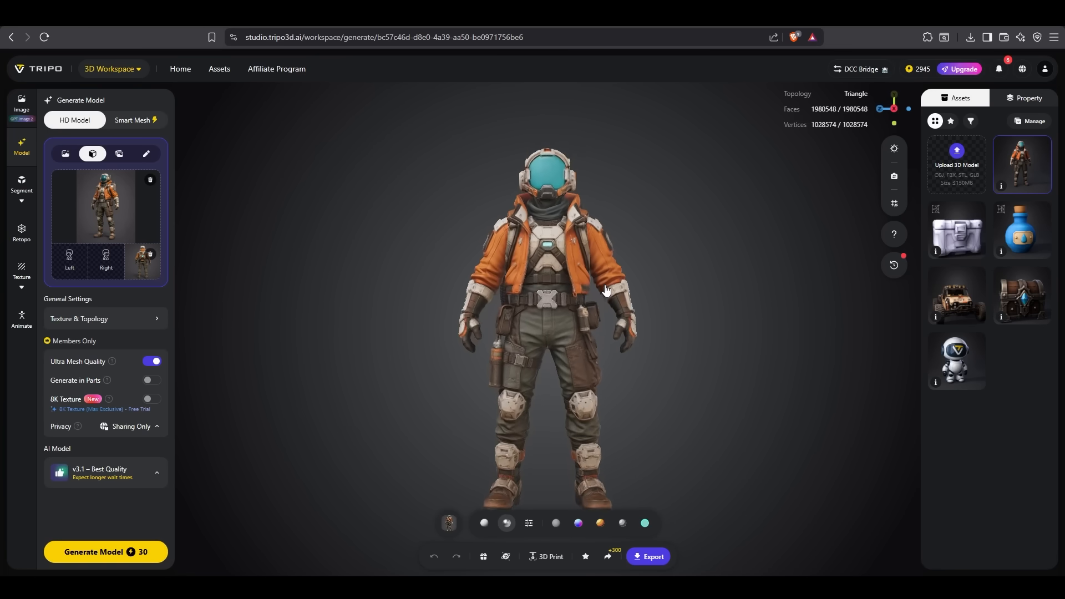
# Inspect the front of the generated character up close, including the jacket, belt and pouches.
pyautogui.scroll(4, 549, 255)
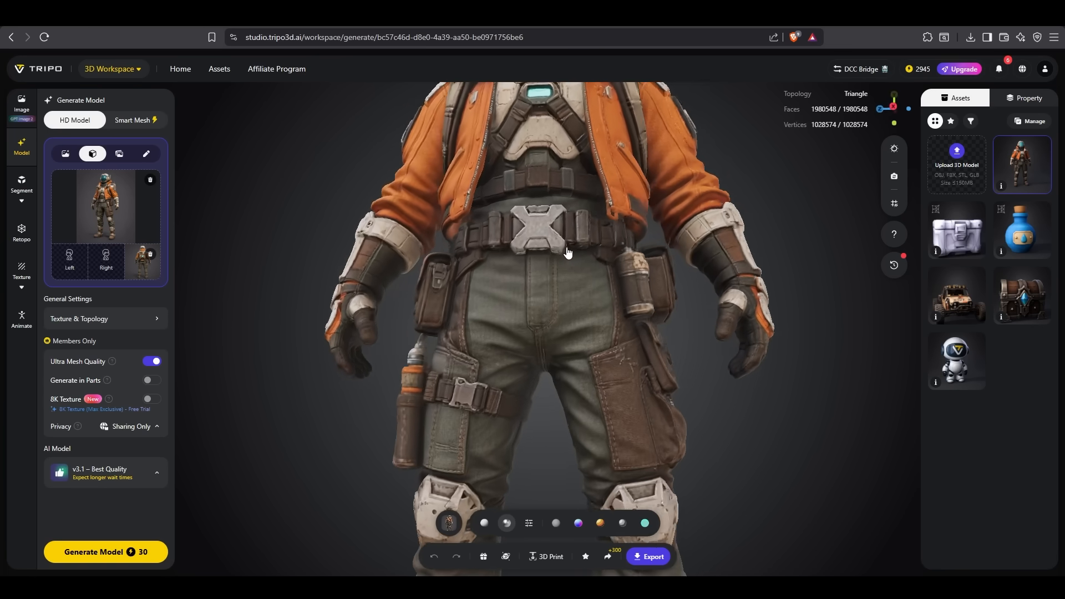
pyautogui.moveTo(566, 248); pyautogui.dragTo(584, 305)
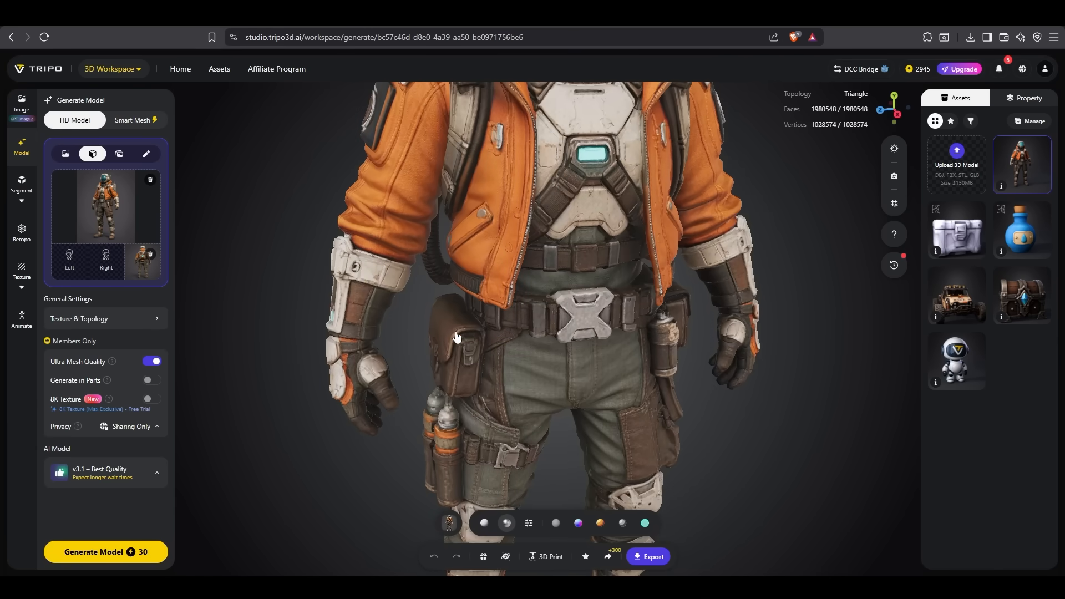
pyautogui.moveTo(478, 338); pyautogui.dragTo(479, 238)
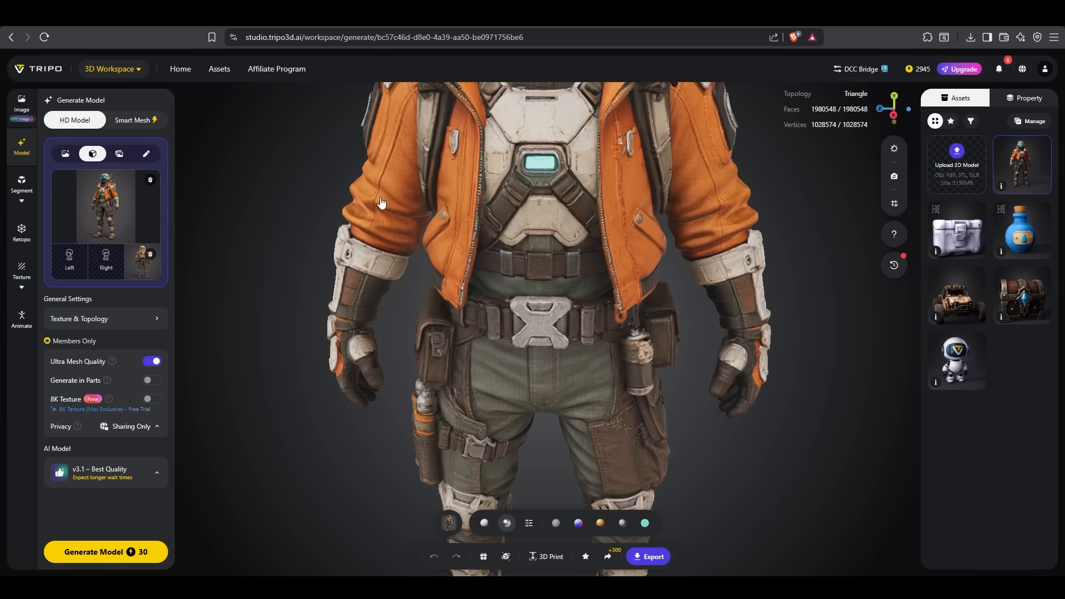
pyautogui.click(400, 214)
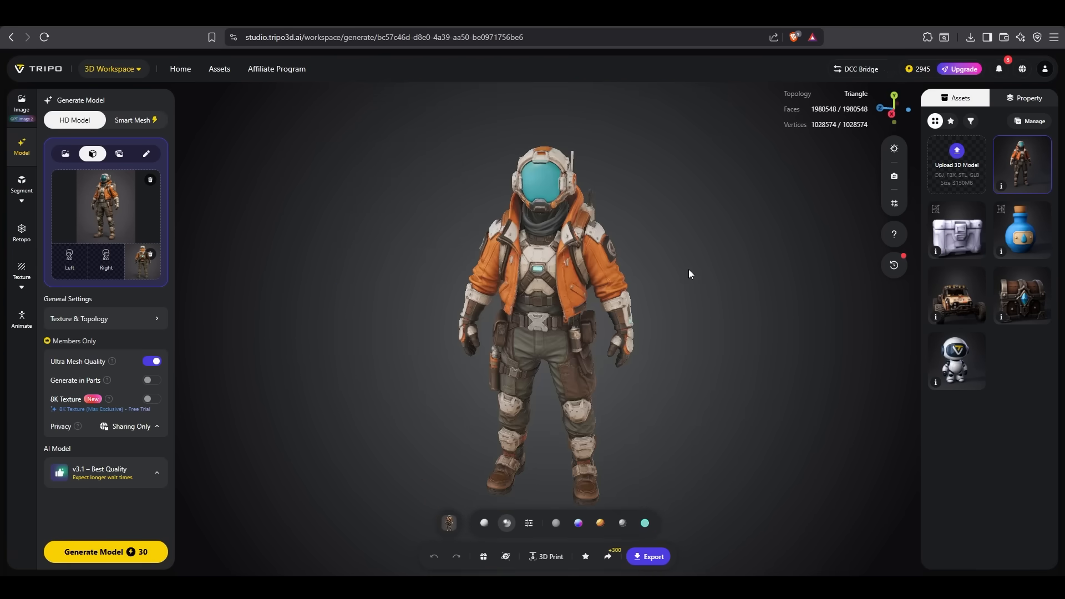
# Turn the character around and inspect its backpack and hoses up close.
pyautogui.moveTo(688, 268); pyautogui.dragTo(447, 261)
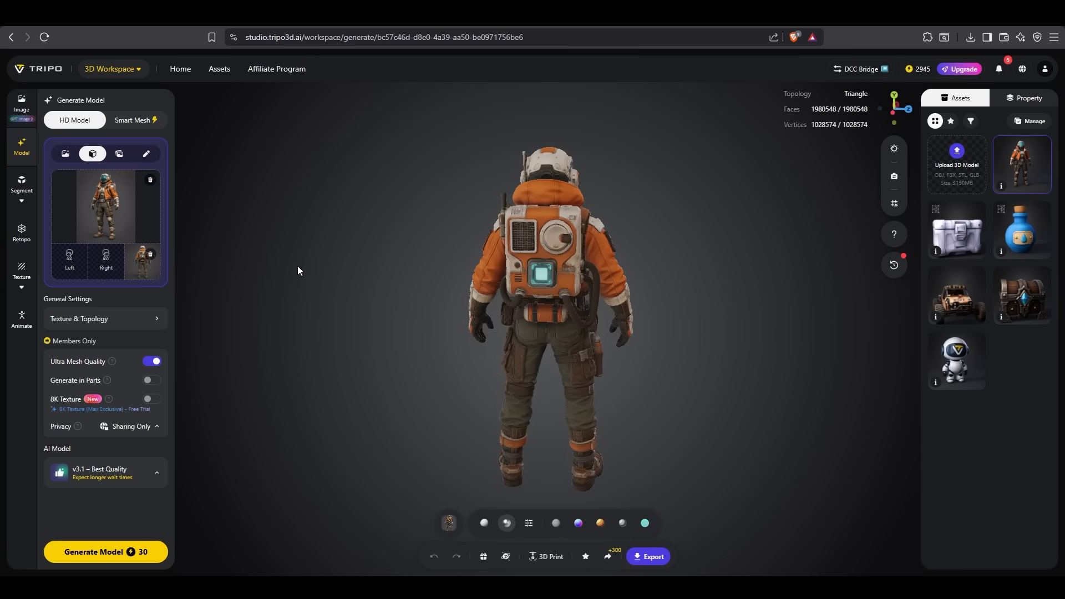
pyautogui.scroll(5, 561, 252)
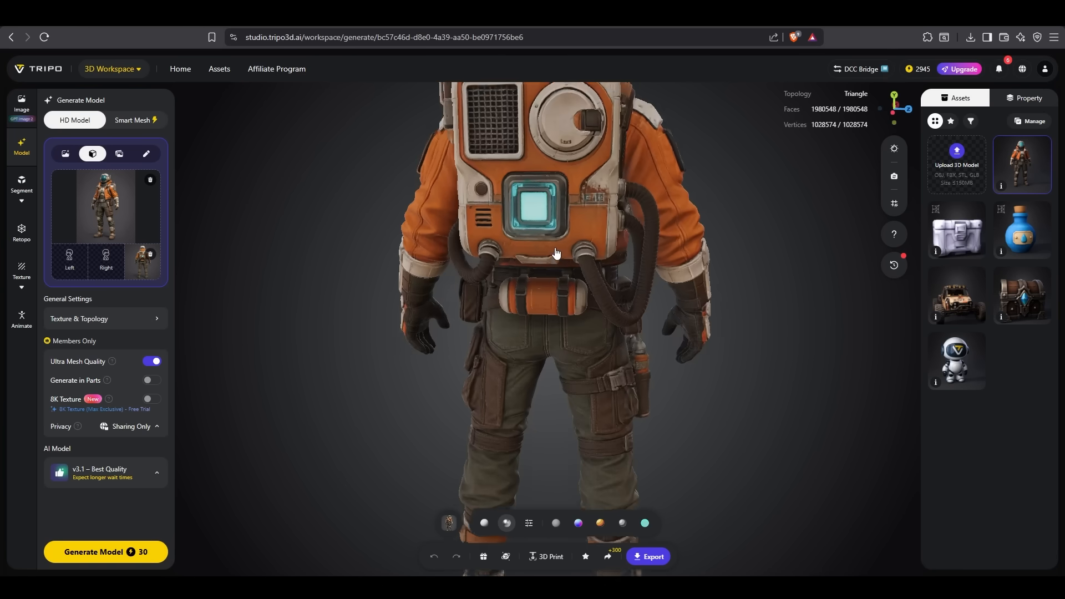
pyautogui.moveTo(581, 251); pyautogui.dragTo(613, 206)
pyautogui.scroll(4, 691, 242)
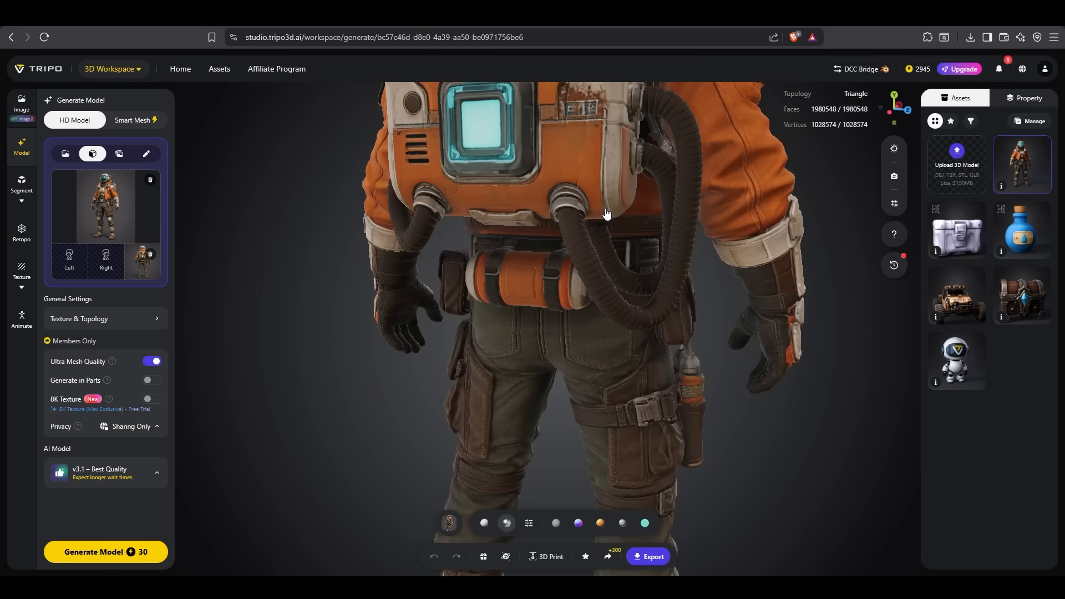
pyautogui.scroll(-5, 605, 219)
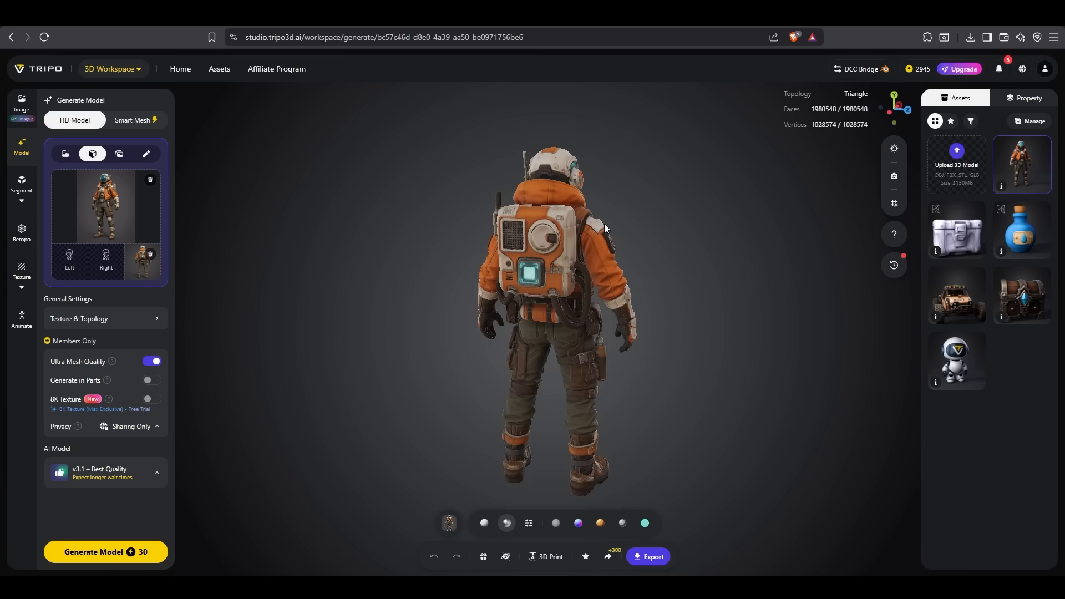